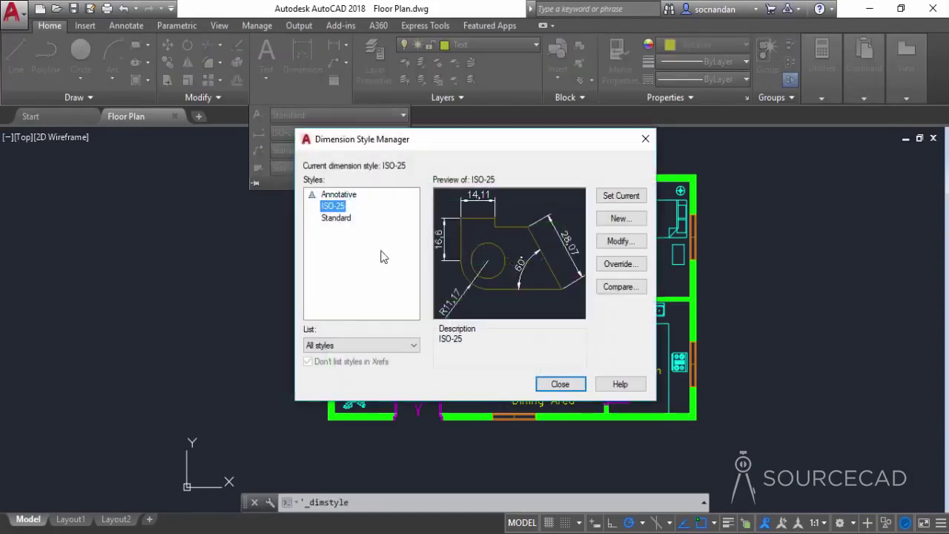
Compare the previews of the Standard and ISO-25 dimension styles.
{"action": "left_click", "coordinate": [336, 218]}
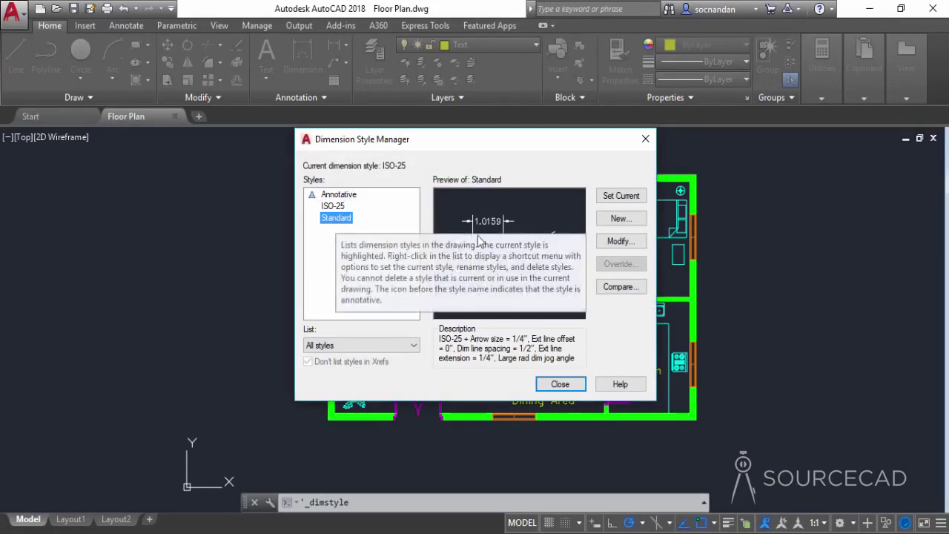
{"action": "left_click", "coordinate": [333, 206]}
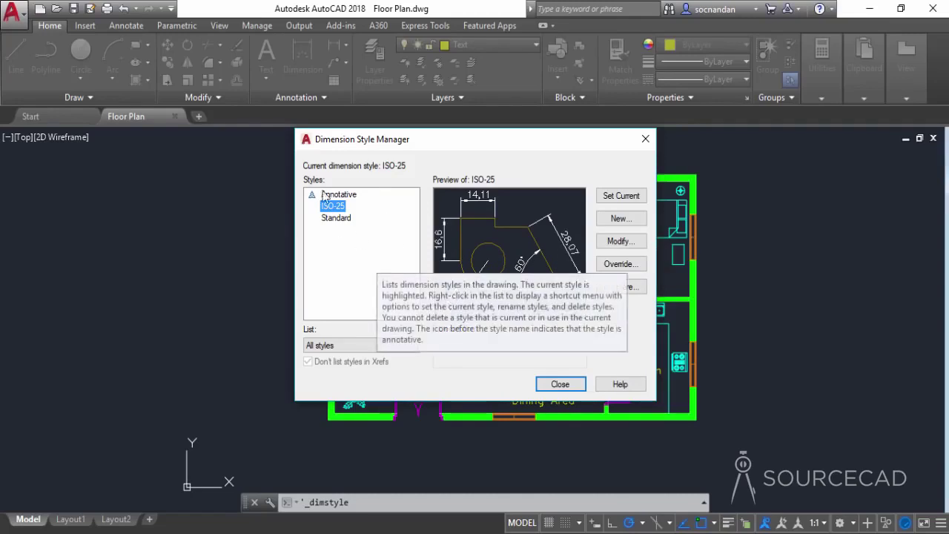
{"action": "left_click", "coordinate": [331, 220]}
{"action": "left_click", "coordinate": [333, 206]}
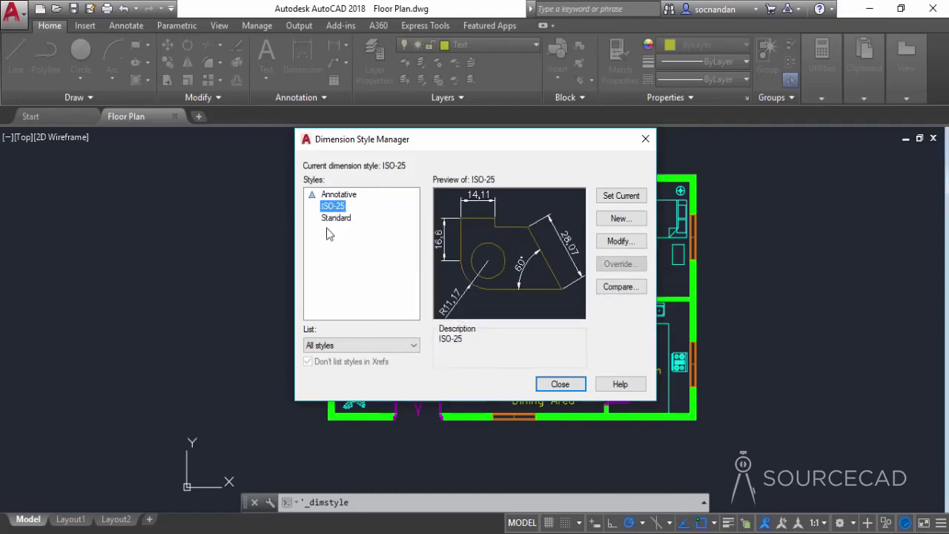
{"action": "left_click", "coordinate": [333, 219]}
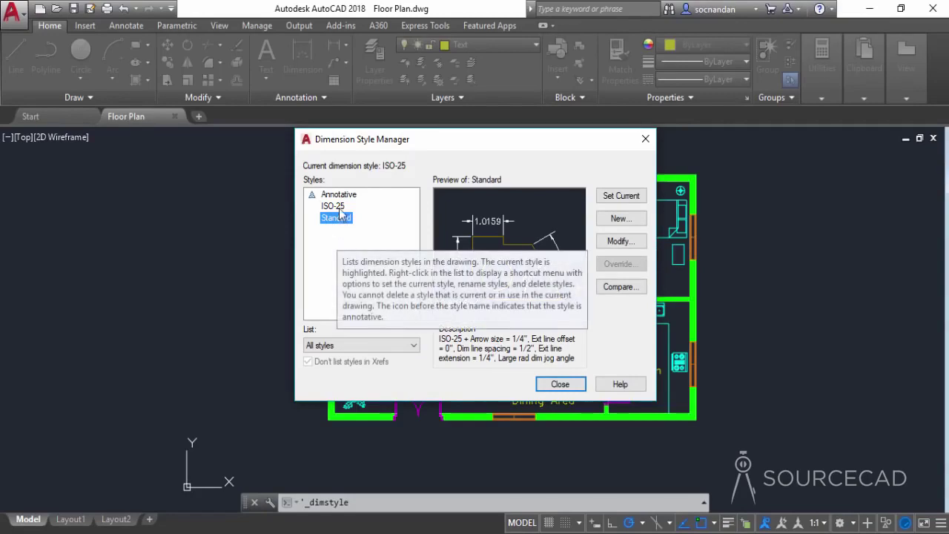
Create a new dimension style named Dim, starting from ISO-25 and used for all dimensions.
{"action": "left_click", "coordinate": [332, 207]}
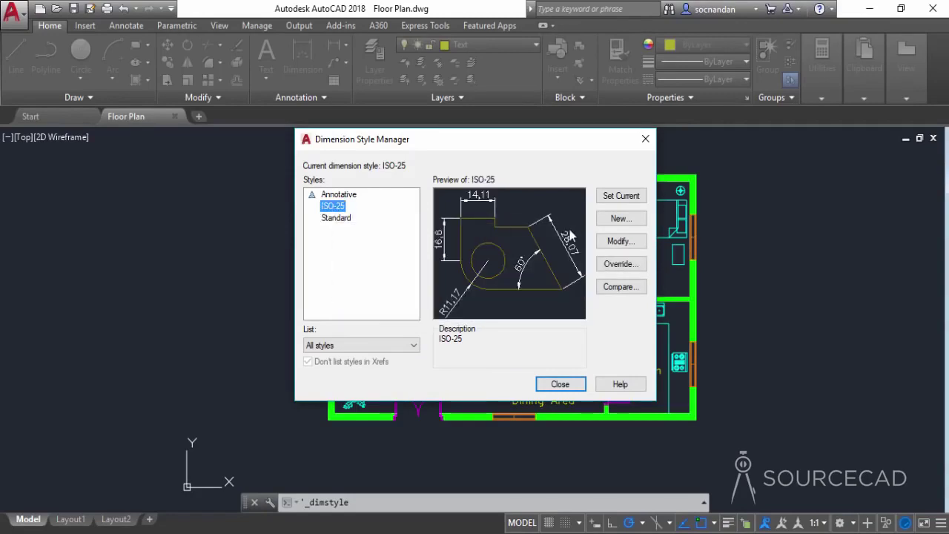
{"action": "left_click", "coordinate": [619, 220]}
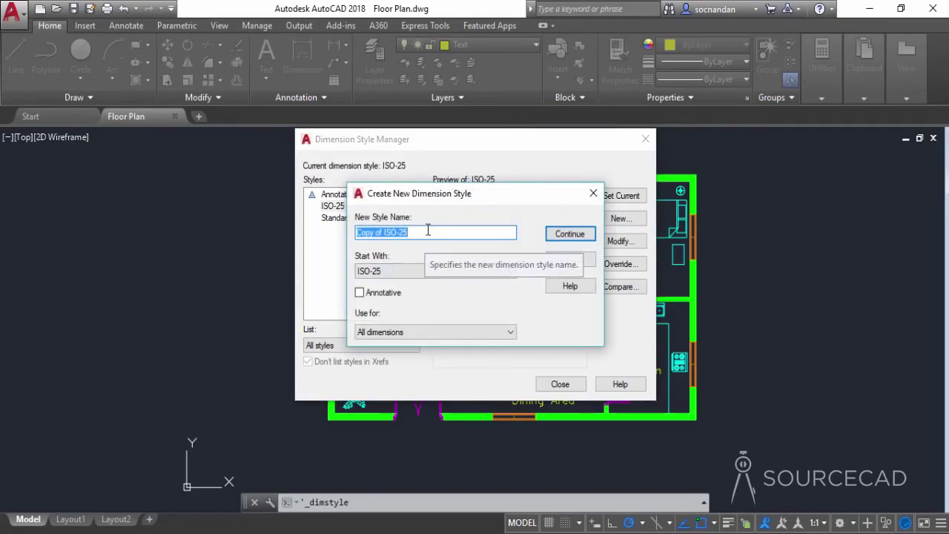
{"action": "type", "text": "Dim"}
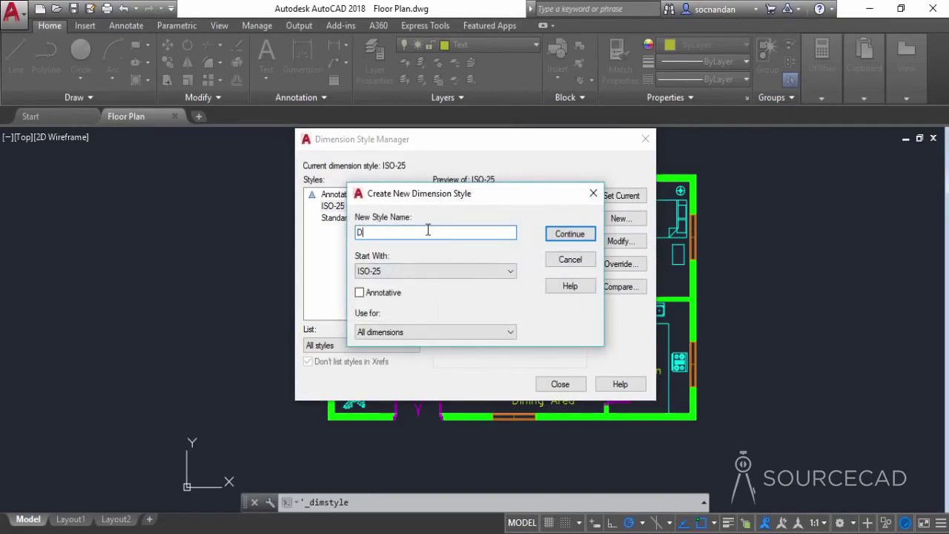
{"action": "left_click", "coordinate": [570, 236]}
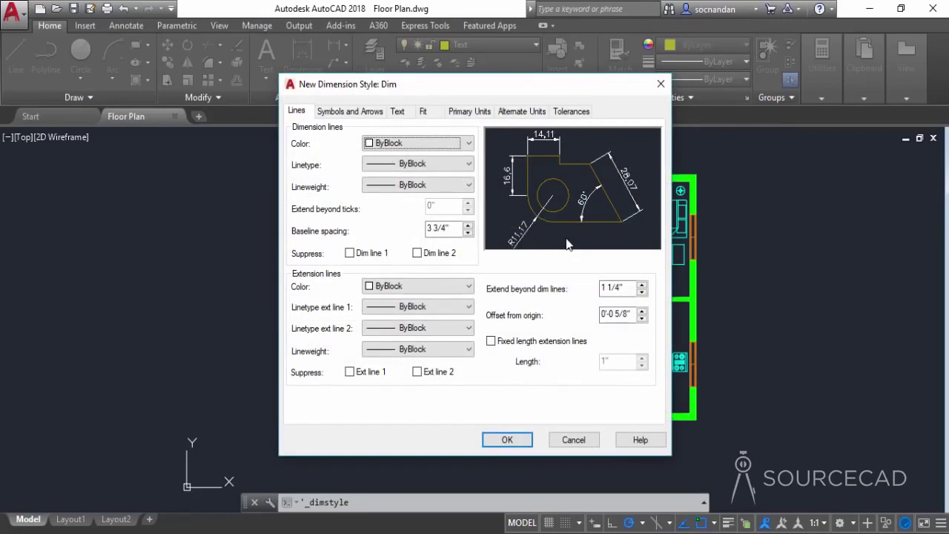
Set the Dim style's first and second arrowheads to Architectural tick and its vertical text placement to Centered.
{"action": "left_click", "coordinate": [380, 113]}
{"action": "left_click", "coordinate": [373, 156]}
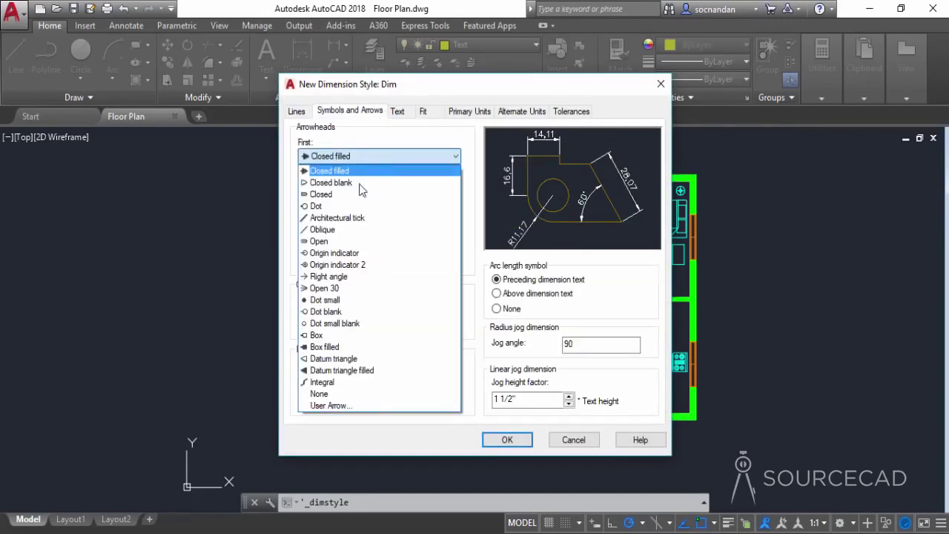
{"action": "left_click", "coordinate": [343, 218]}
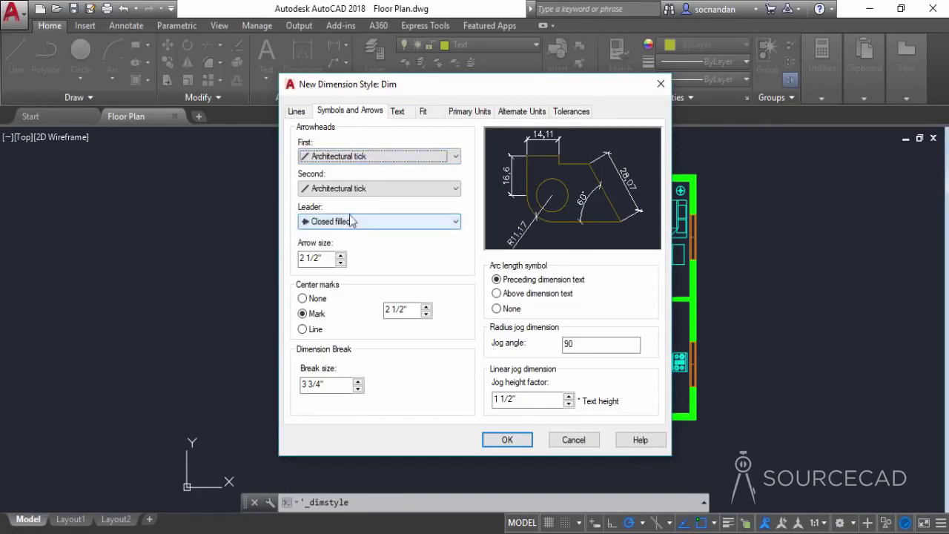
{"action": "left_click", "coordinate": [398, 112]}
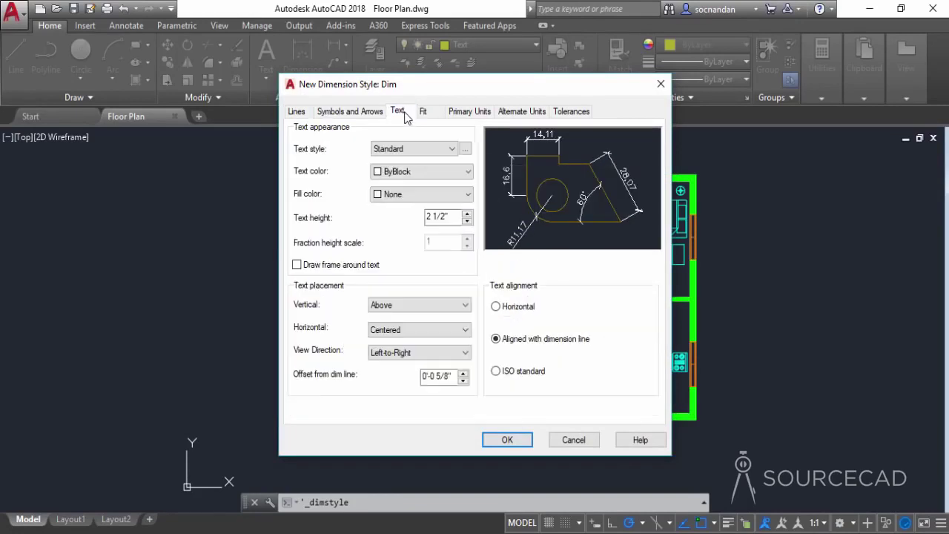
{"action": "left_click", "coordinate": [431, 308]}
{"action": "left_click", "coordinate": [417, 317]}
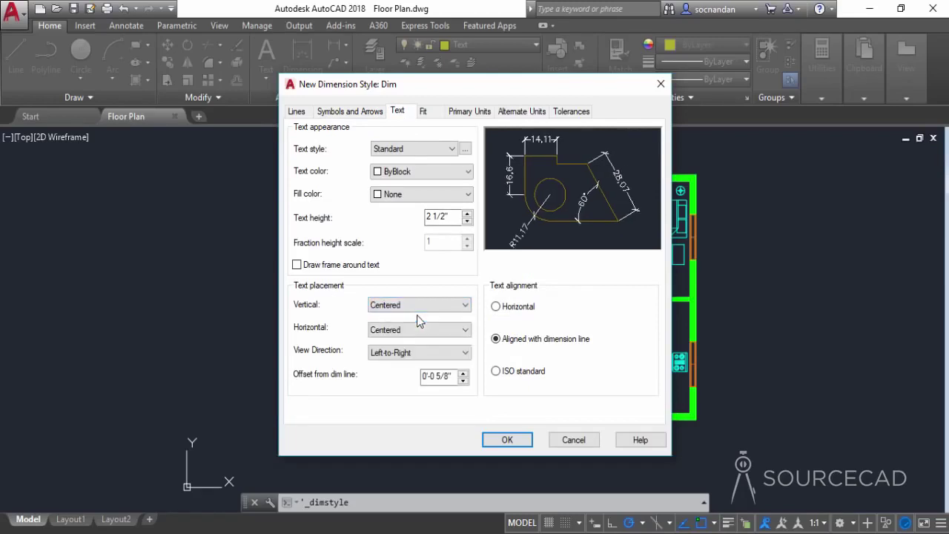
Set the Dim style's primary linear unit format to Architectural, save the style and close the style manager.
{"action": "left_click", "coordinate": [424, 112]}
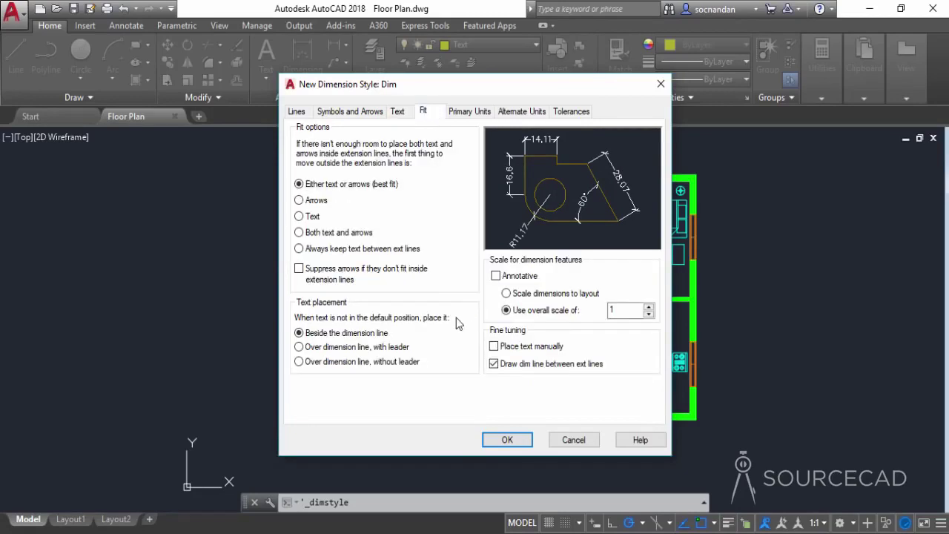
{"action": "left_click", "coordinate": [467, 113]}
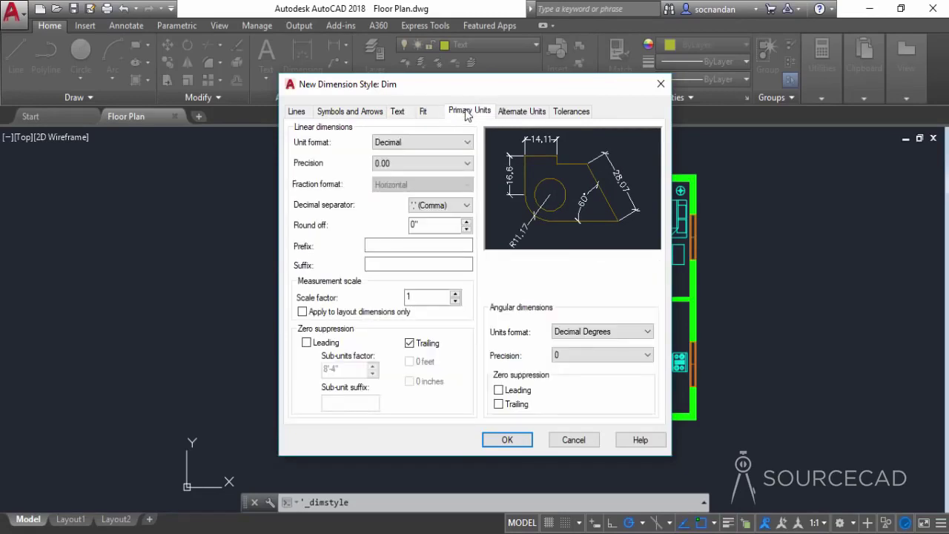
{"action": "left_click", "coordinate": [408, 143]}
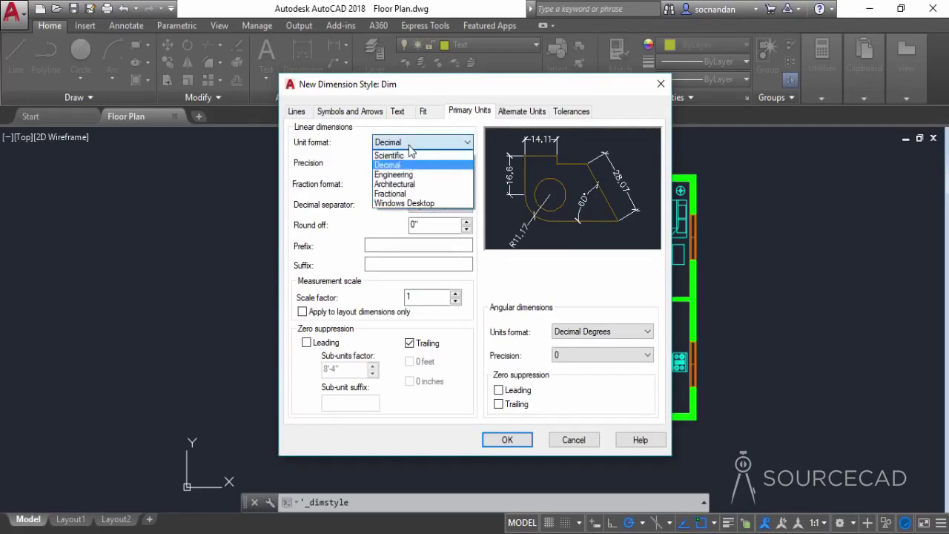
{"action": "left_click", "coordinate": [394, 184]}
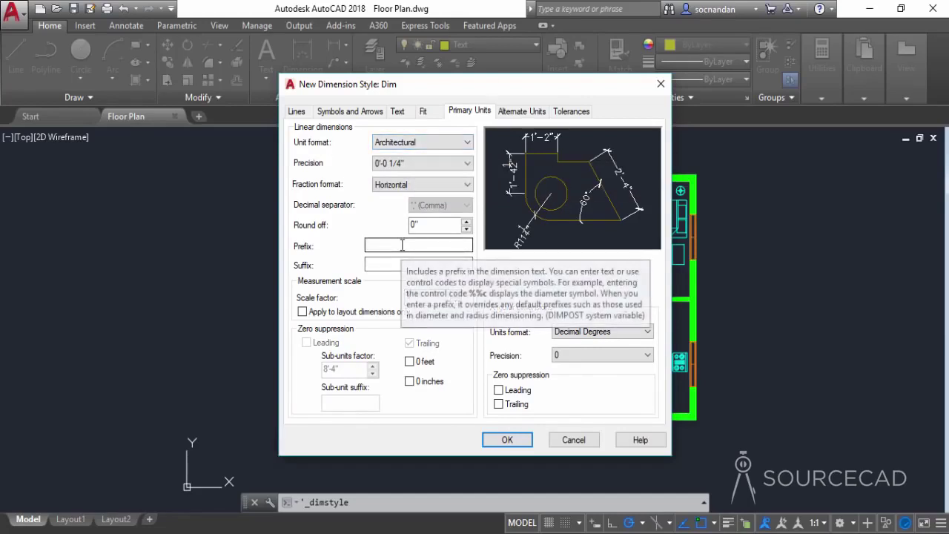
{"action": "left_click", "coordinate": [508, 440]}
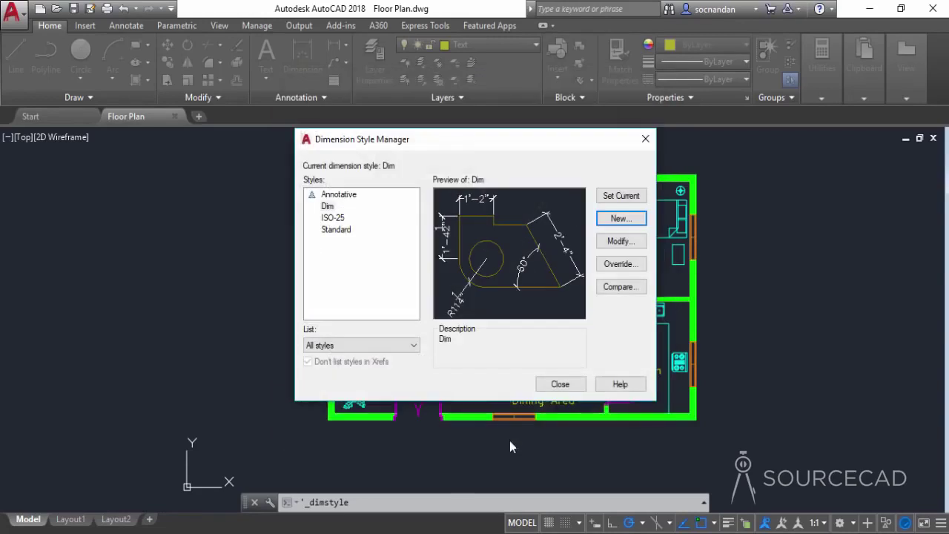
{"action": "left_click", "coordinate": [563, 383]}
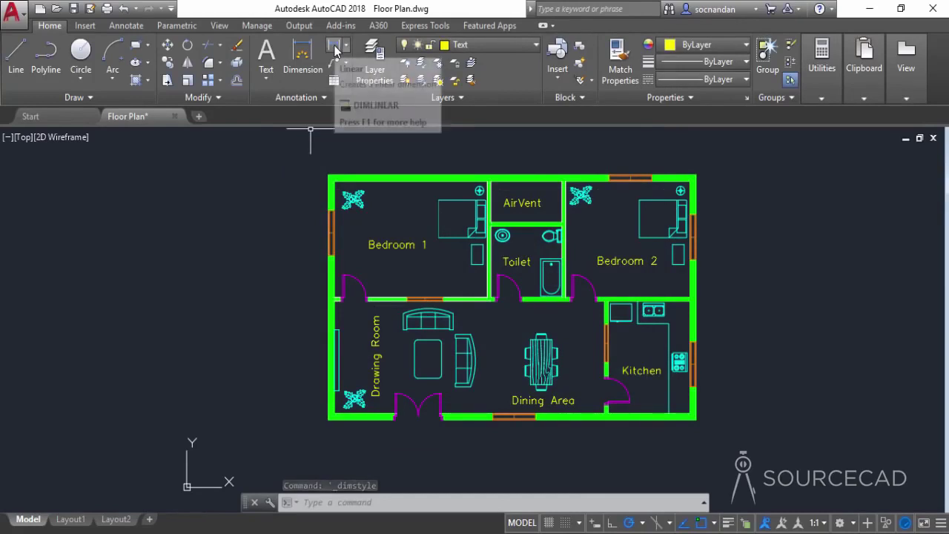
Make Dim the current layer and add a vertical linear dimension for Bedroom 1's inner height, placed outside the left exterior wall.
{"action": "left_click", "coordinate": [335, 48]}
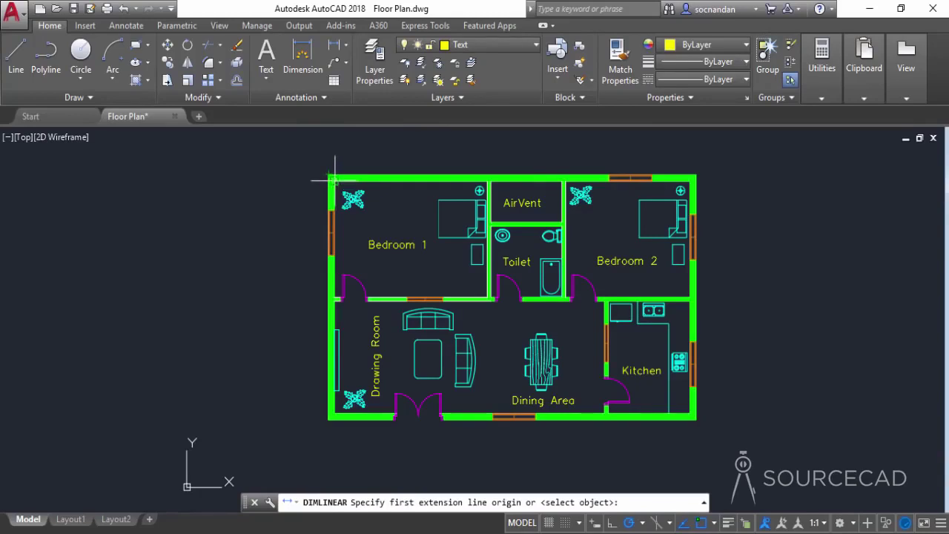
{"action": "left_click", "coordinate": [517, 47]}
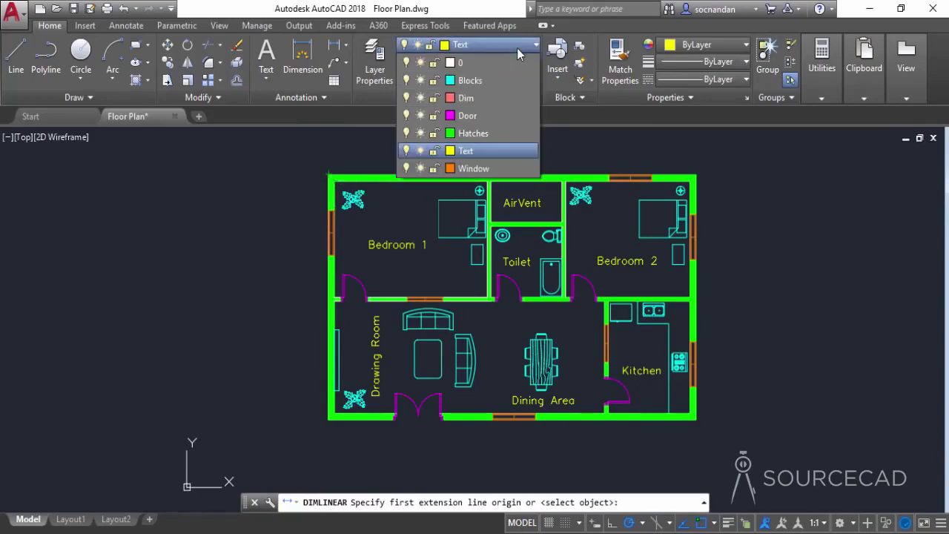
{"action": "left_click", "coordinate": [477, 99]}
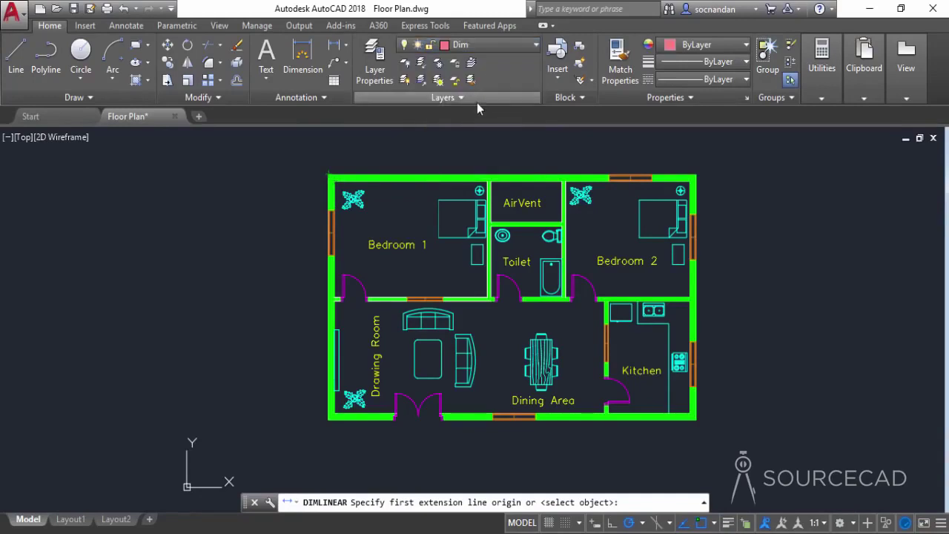
{"action": "left_click", "coordinate": [334, 178]}
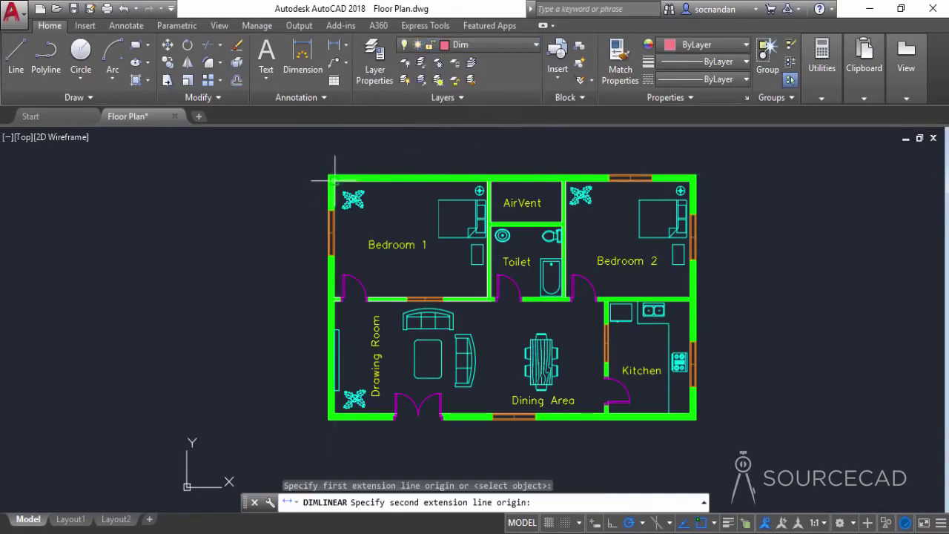
{"action": "left_click", "coordinate": [335, 299]}
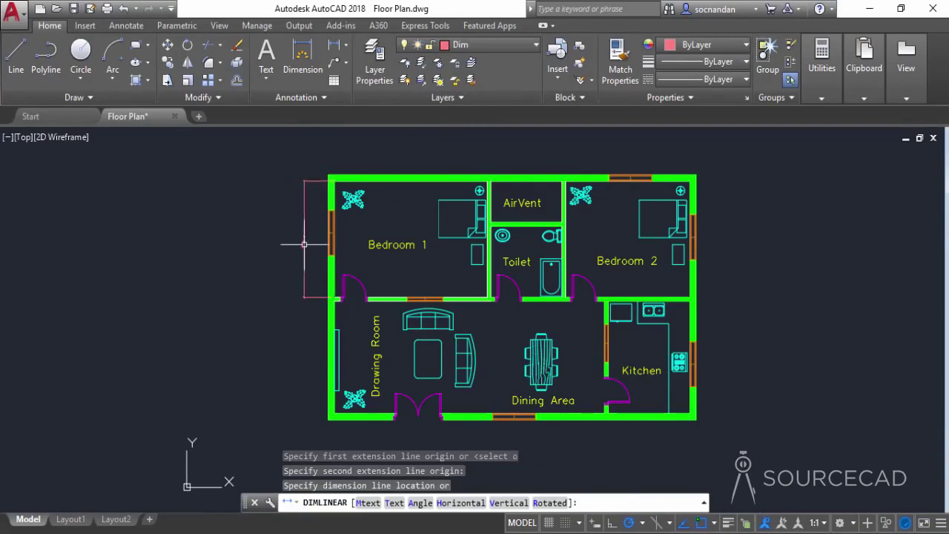
{"action": "left_click", "coordinate": [304, 286]}
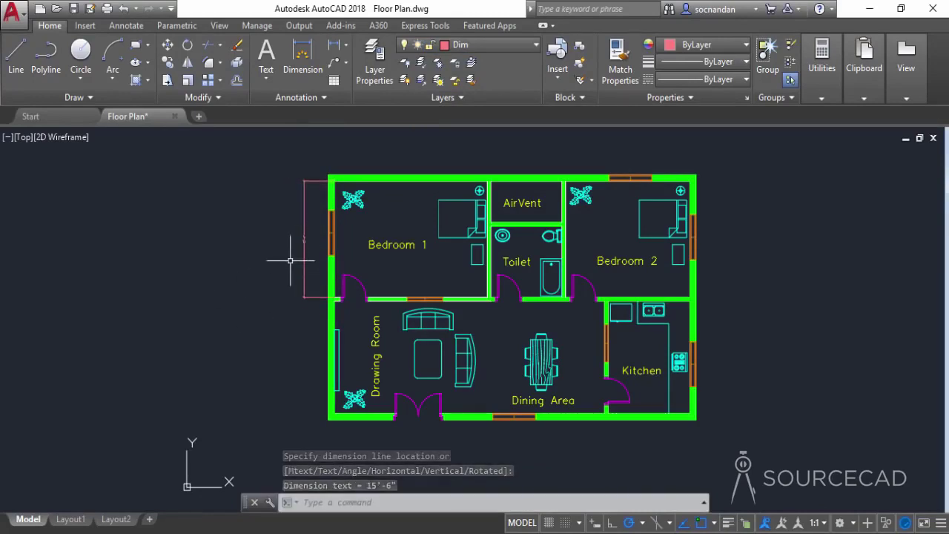
Modify the Dim dimension style to use an overall scale of 5.
{"action": "left_click", "coordinate": [297, 102]}
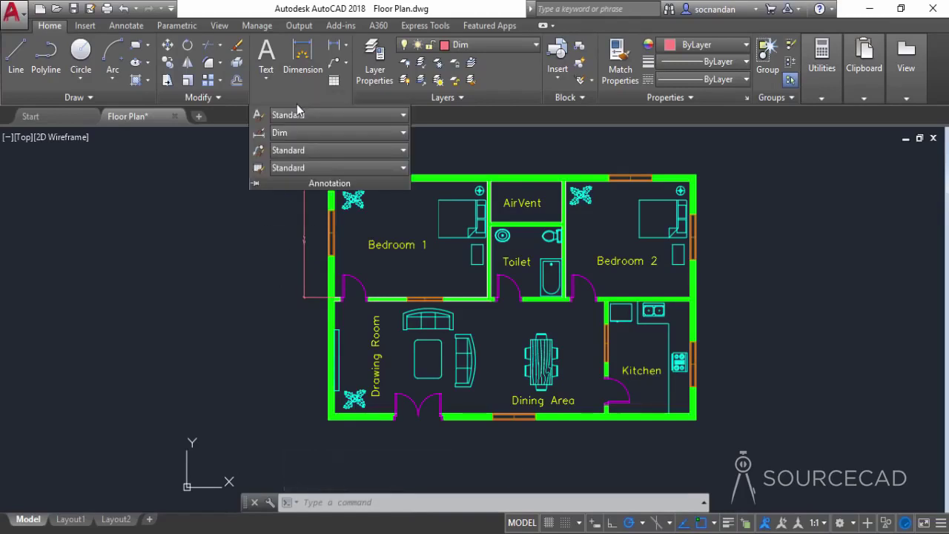
{"action": "left_click", "coordinate": [255, 136]}
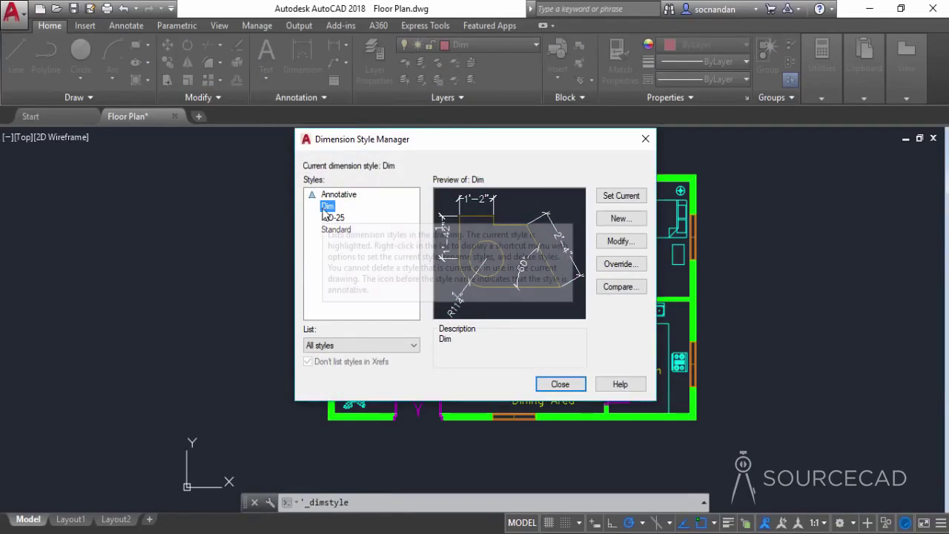
{"action": "left_click", "coordinate": [612, 243]}
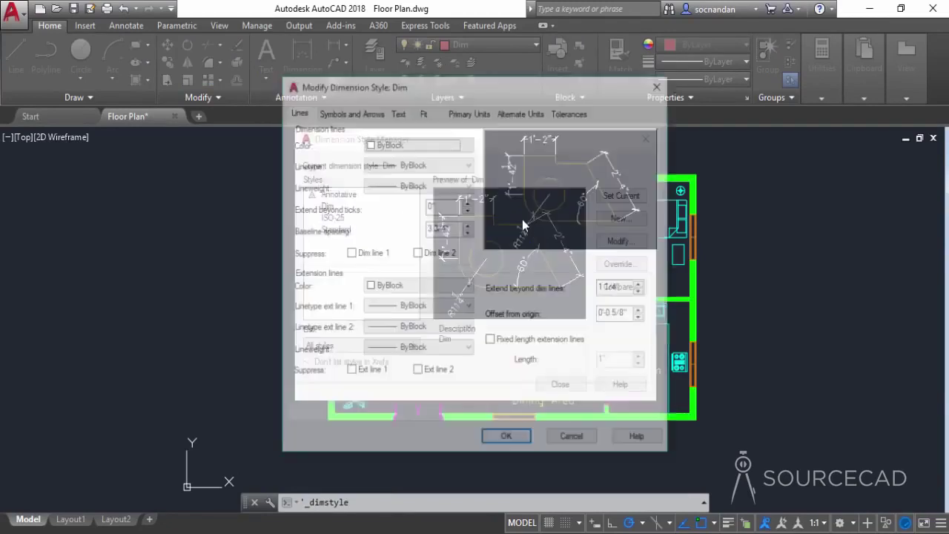
{"action": "left_click", "coordinate": [424, 111]}
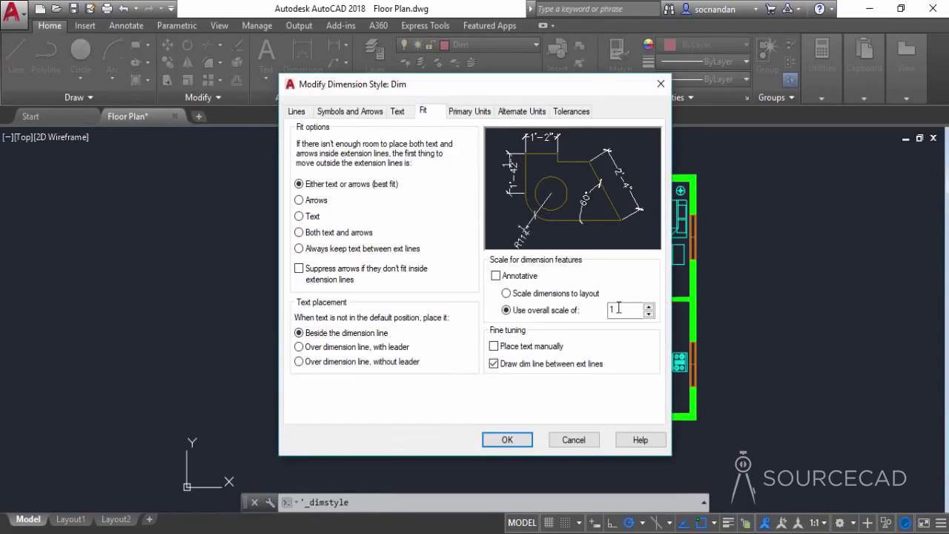
{"action": "type", "text": "5"}
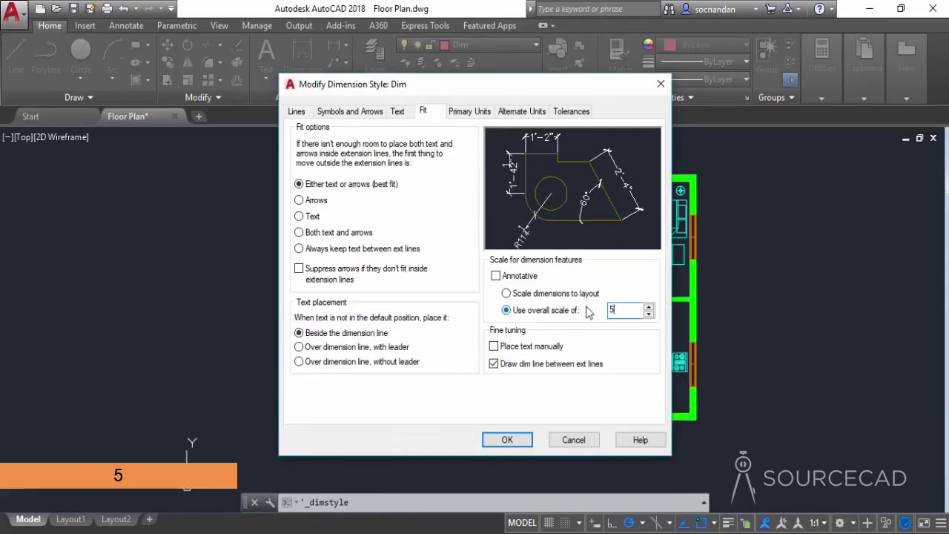
{"action": "left_click", "coordinate": [507, 441]}
{"action": "left_click", "coordinate": [561, 384]}
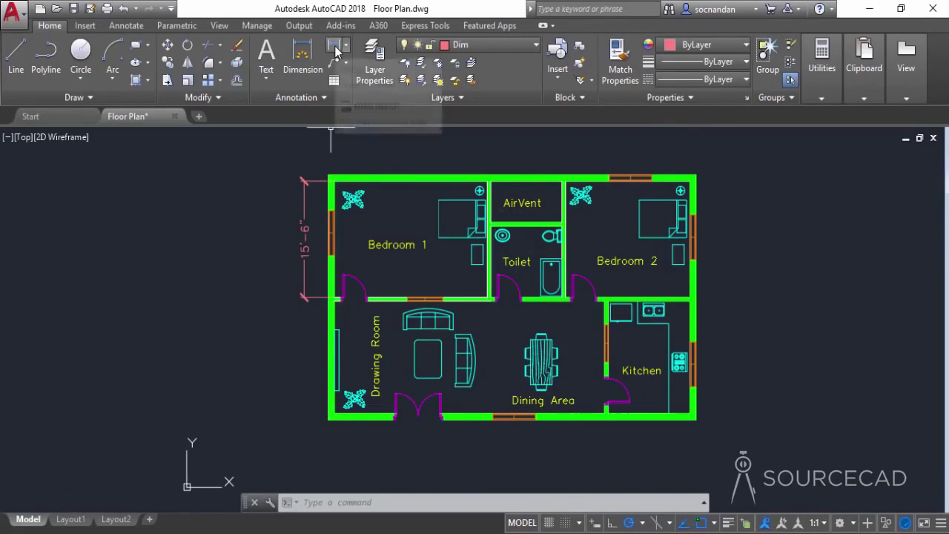
Turn off the Hatches layer to hide the wall hatching.
{"action": "left_click", "coordinate": [336, 47]}
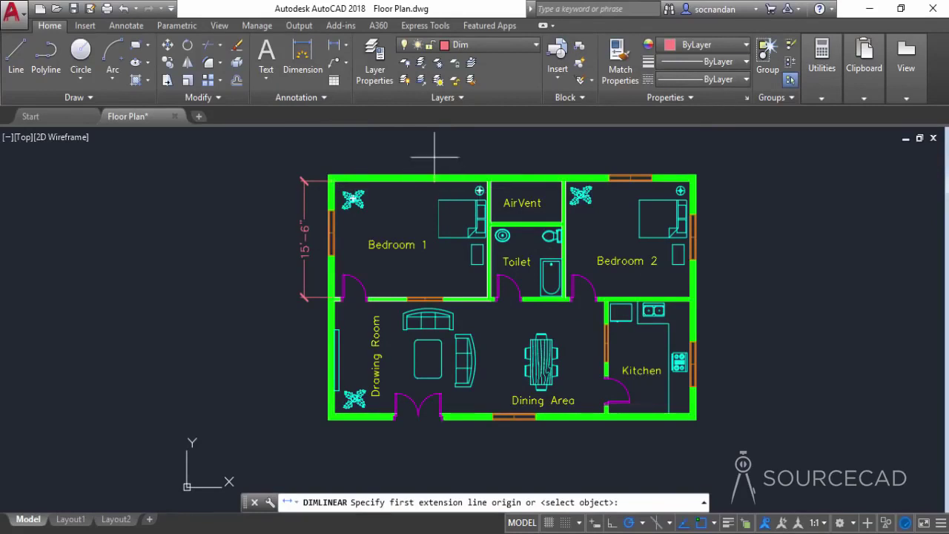
{"action": "key", "text": "Escape"}
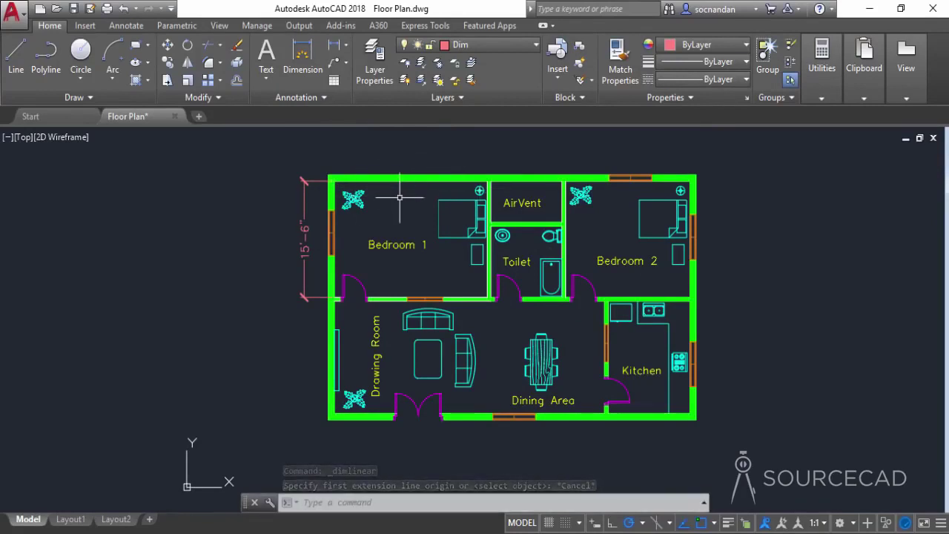
{"action": "left_click", "coordinate": [526, 47]}
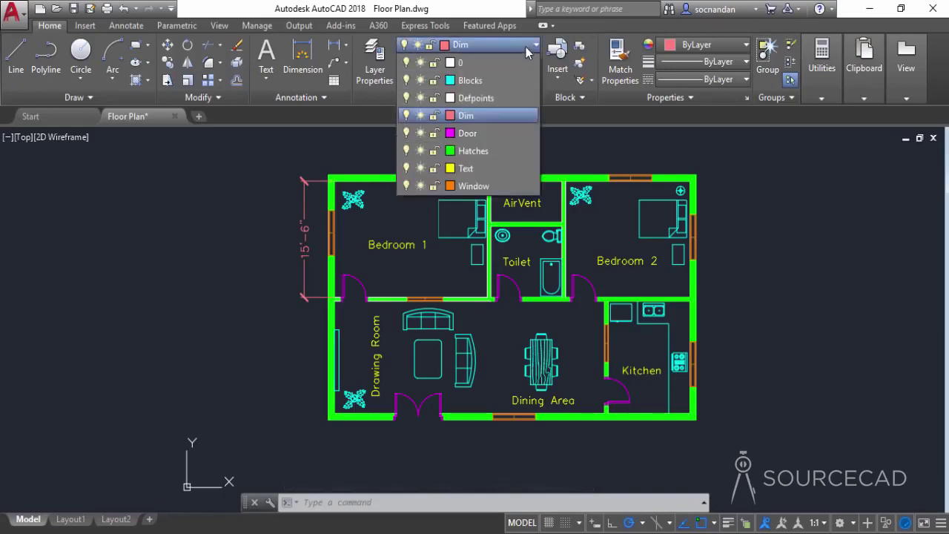
{"action": "left_click", "coordinate": [407, 152]}
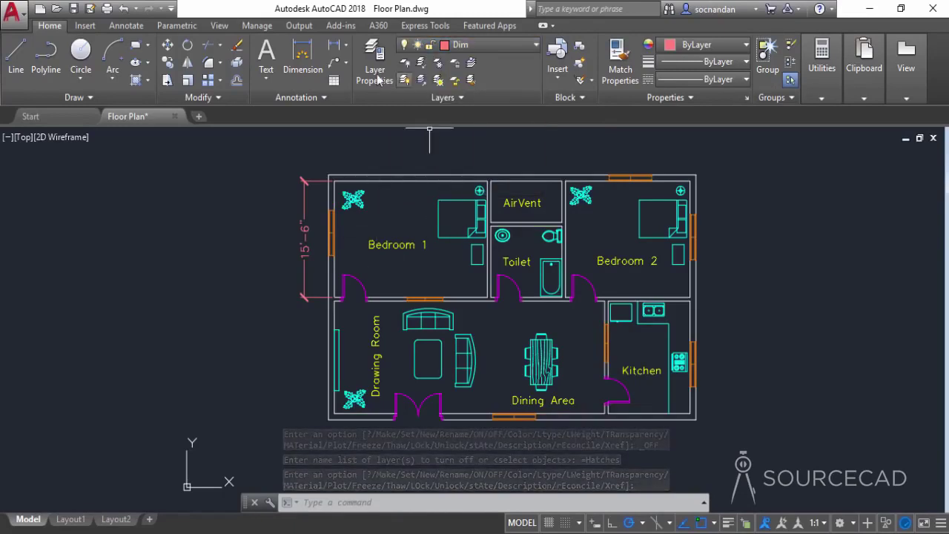
Add a vertical linear dimension for the plan's full inner height between the right-hand inner corners, placed outside the right exterior wall.
{"action": "left_click", "coordinate": [313, 50]}
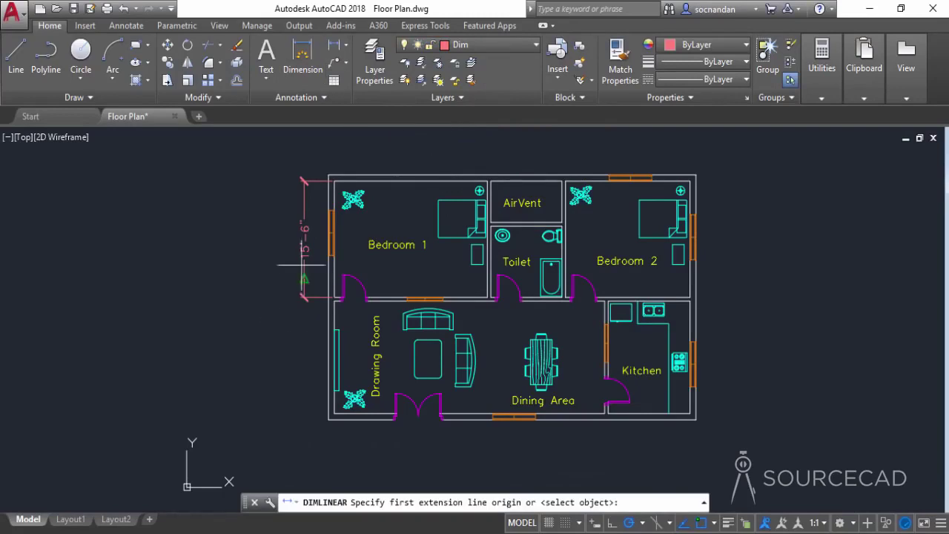
{"action": "left_click", "coordinate": [691, 180]}
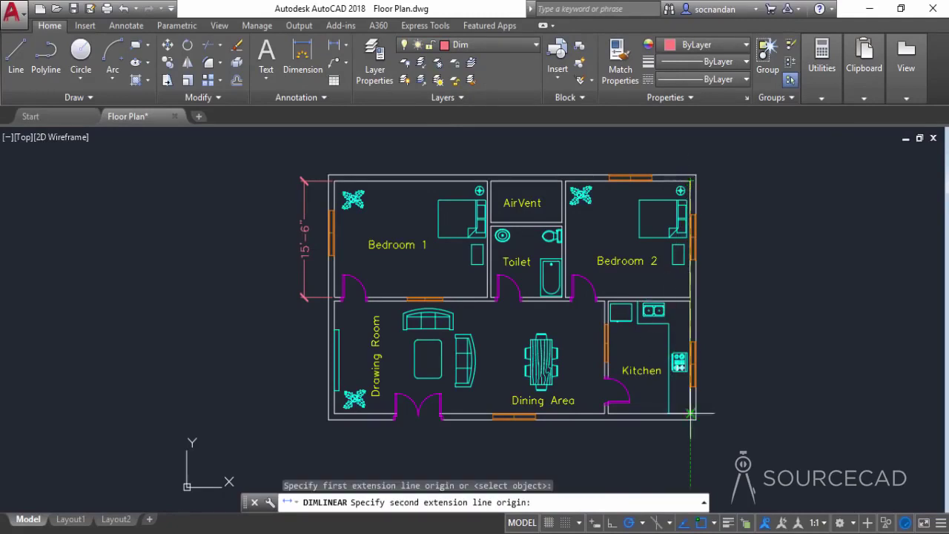
{"action": "left_click", "coordinate": [690, 413]}
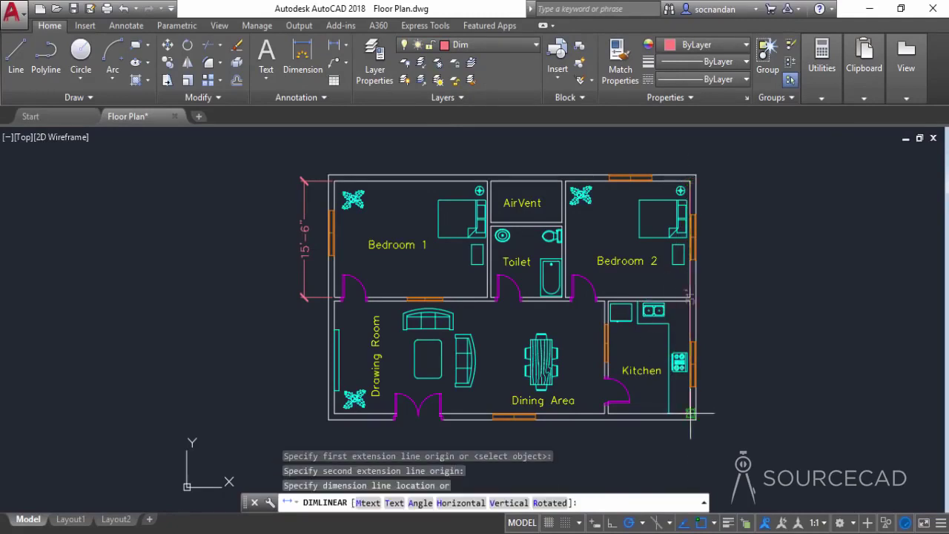
{"action": "left_click", "coordinate": [721, 323]}
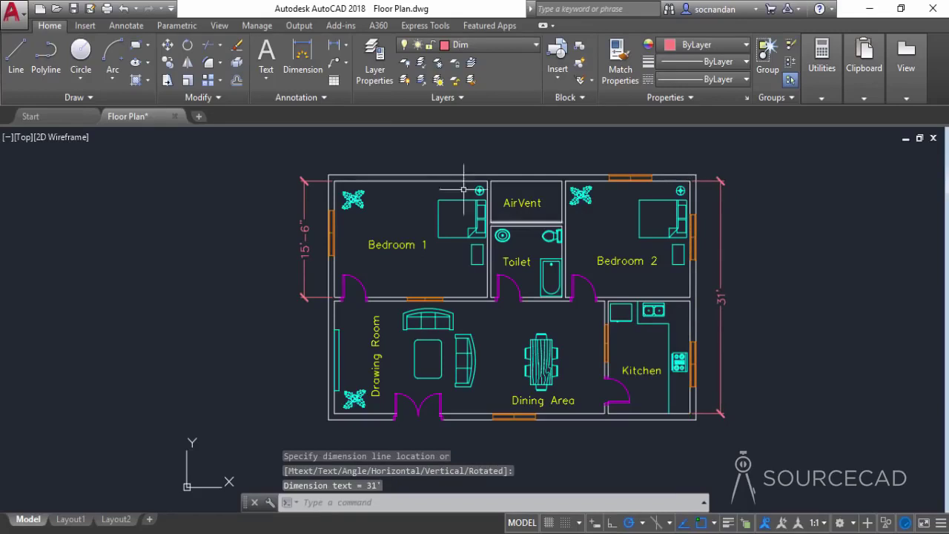
Add a horizontal linear dimension for the plan's full inner width, placed below the lower exterior wall.
{"action": "left_click", "coordinate": [334, 44]}
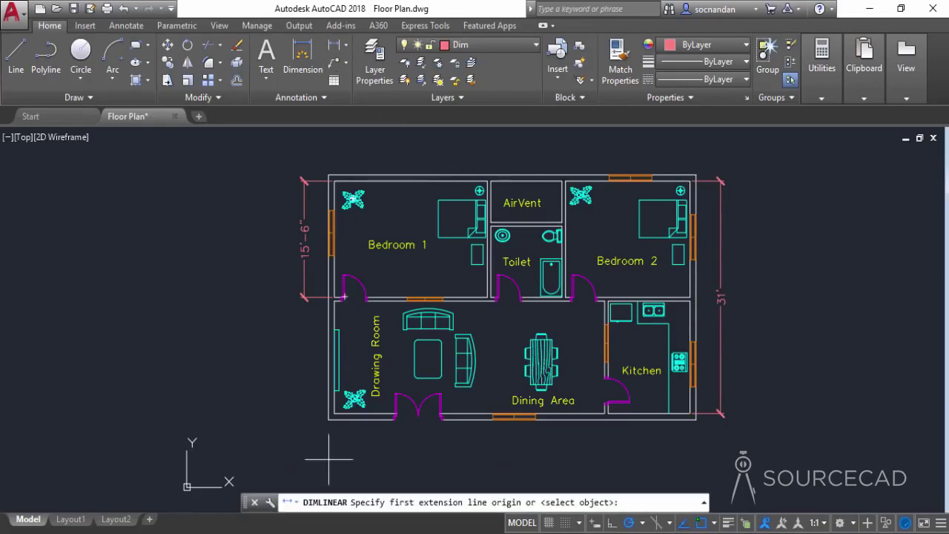
{"action": "left_click", "coordinate": [329, 417]}
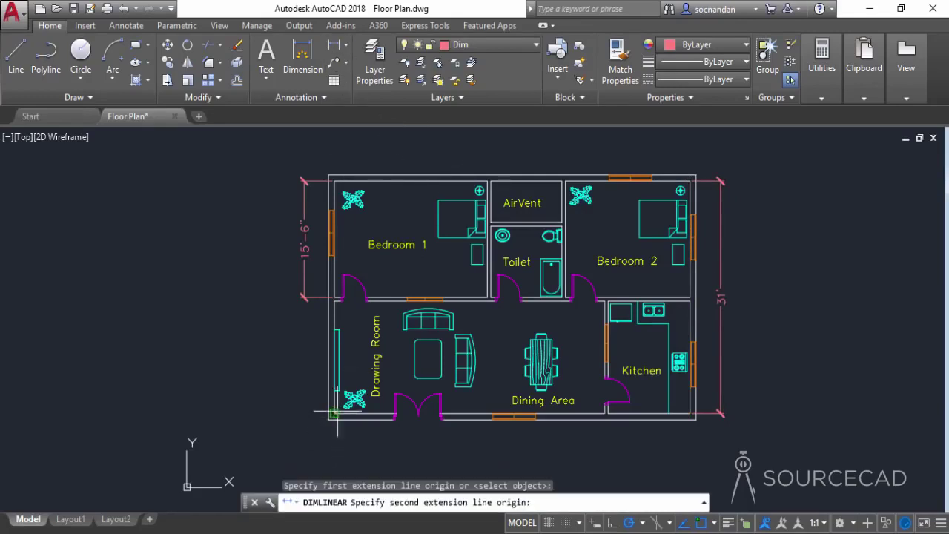
{"action": "left_click", "coordinate": [695, 418]}
{"action": "left_click", "coordinate": [604, 440]}
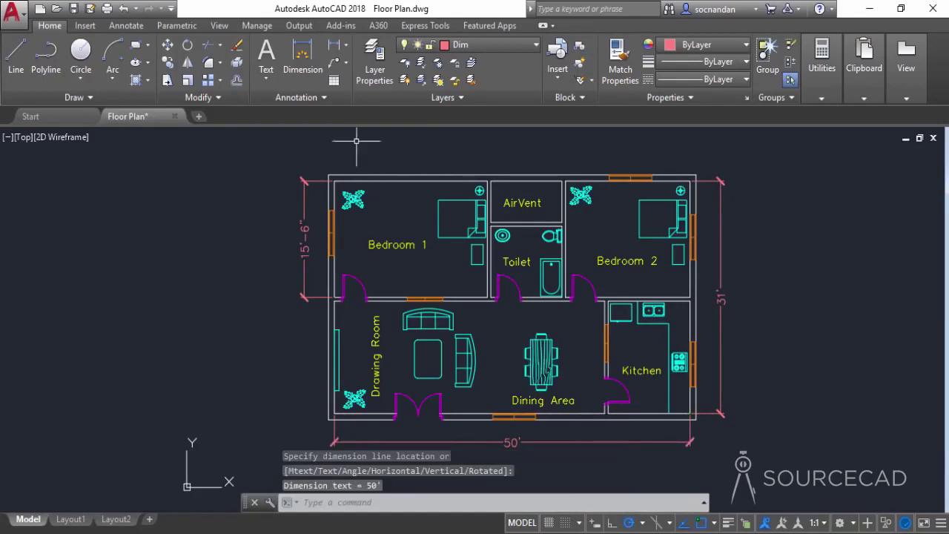
Add a horizontal linear dimension for Bedroom 2's inner width, placed above the upper exterior wall.
{"action": "left_click", "coordinate": [335, 46]}
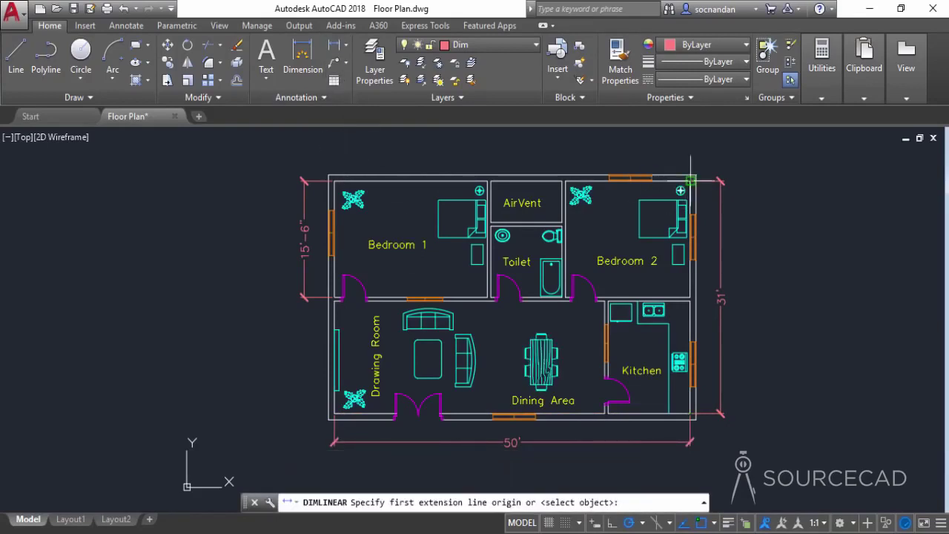
{"action": "left_click", "coordinate": [690, 182]}
{"action": "scroll", "coordinate": [567, 180], "scroll_direction": "up", "scroll_amount": 4}
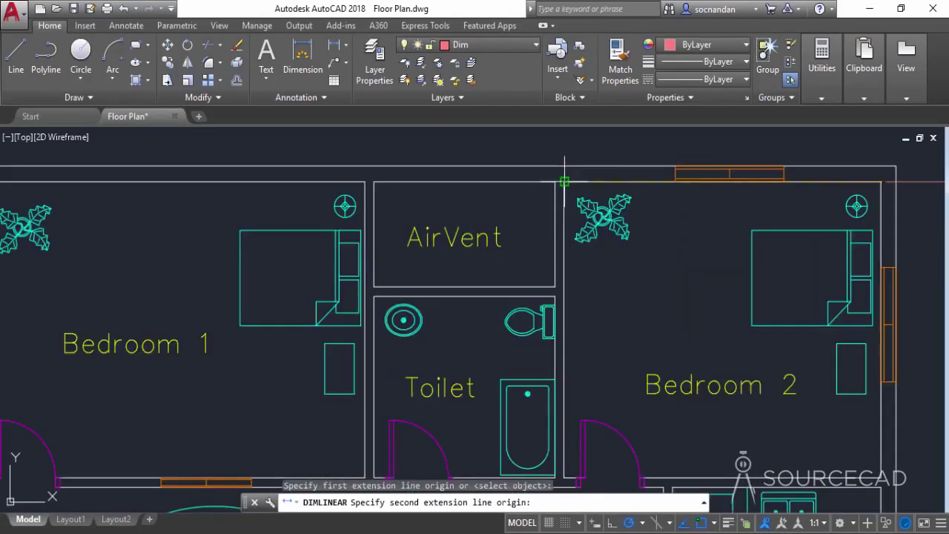
{"action": "left_click", "coordinate": [565, 181]}
{"action": "scroll", "coordinate": [630, 167], "scroll_direction": "down", "scroll_amount": 4}
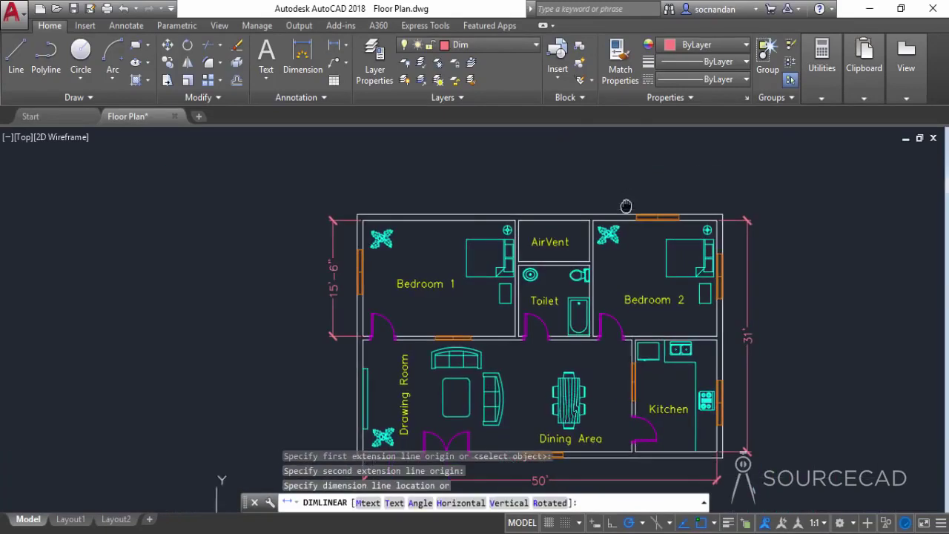
{"action": "left_click", "coordinate": [632, 186]}
Add a horizontal linear dimension for the AirVent's inner width, aligned with Bedroom 2's width dimension above the plan.
{"action": "key", "text": "Return"}
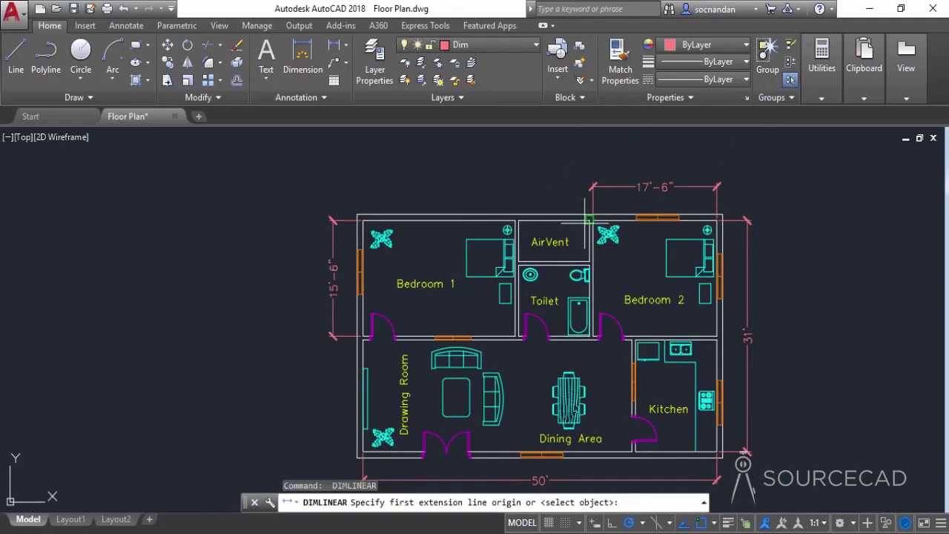
{"action": "left_click", "coordinate": [588, 220]}
{"action": "left_click", "coordinate": [518, 220]}
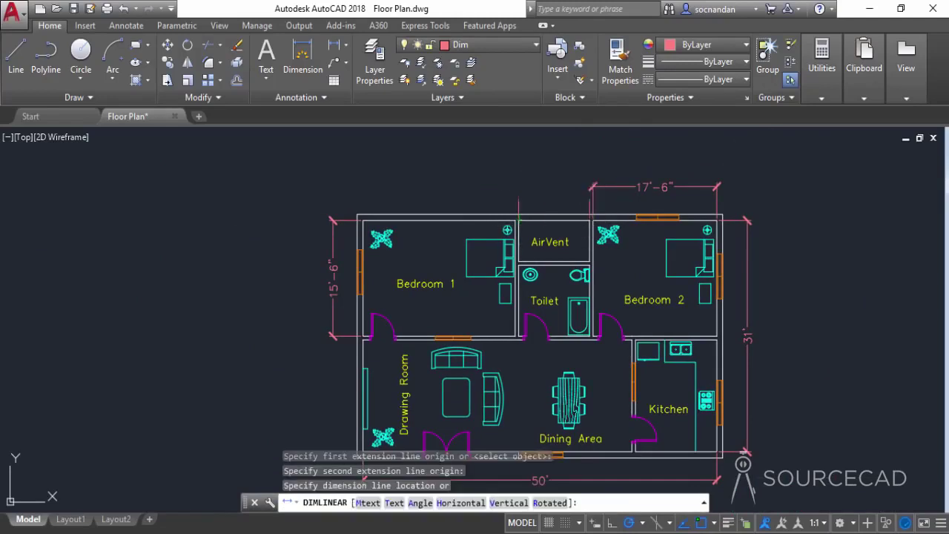
{"action": "left_click", "coordinate": [592, 186]}
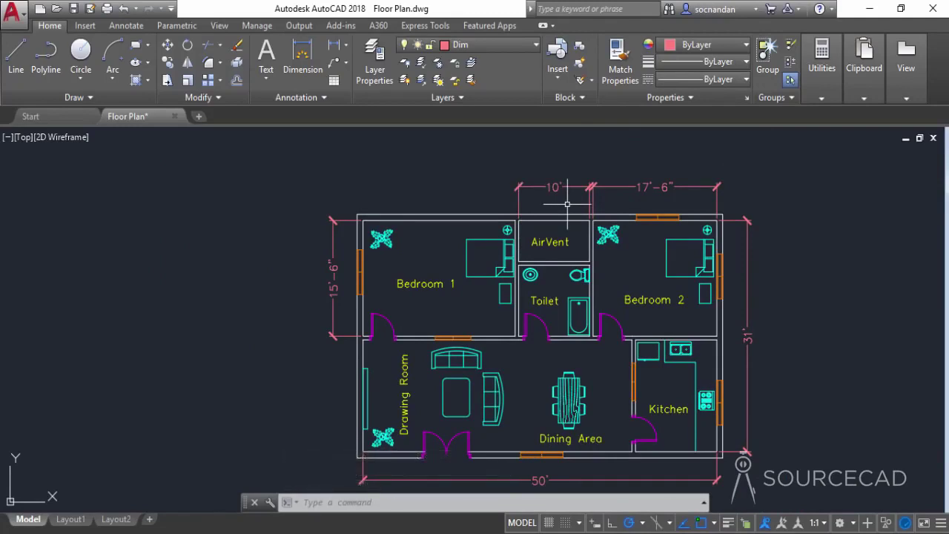
Add a vertical linear dimension along the AirVent's right wall, placed inside the room.
{"action": "key", "text": "Return"}
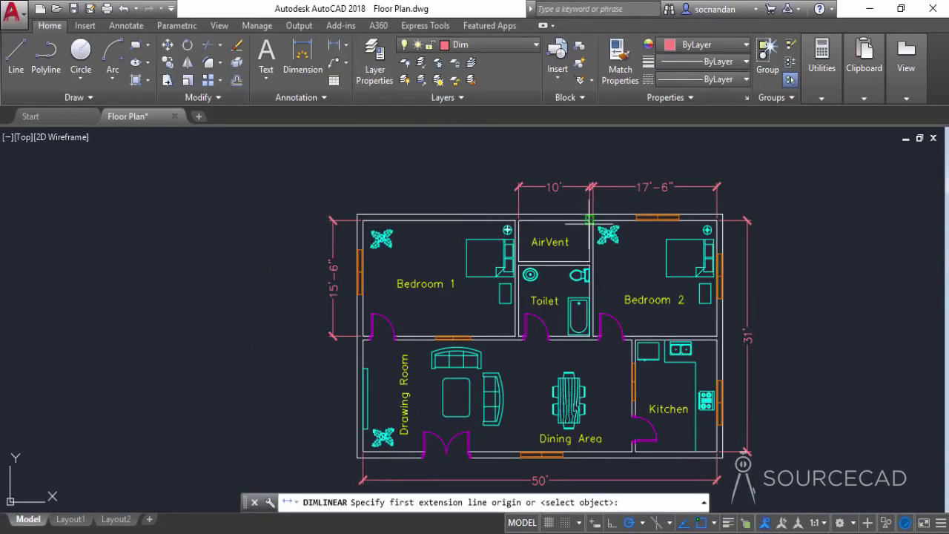
{"action": "left_click", "coordinate": [590, 221]}
{"action": "left_click", "coordinate": [589, 264]}
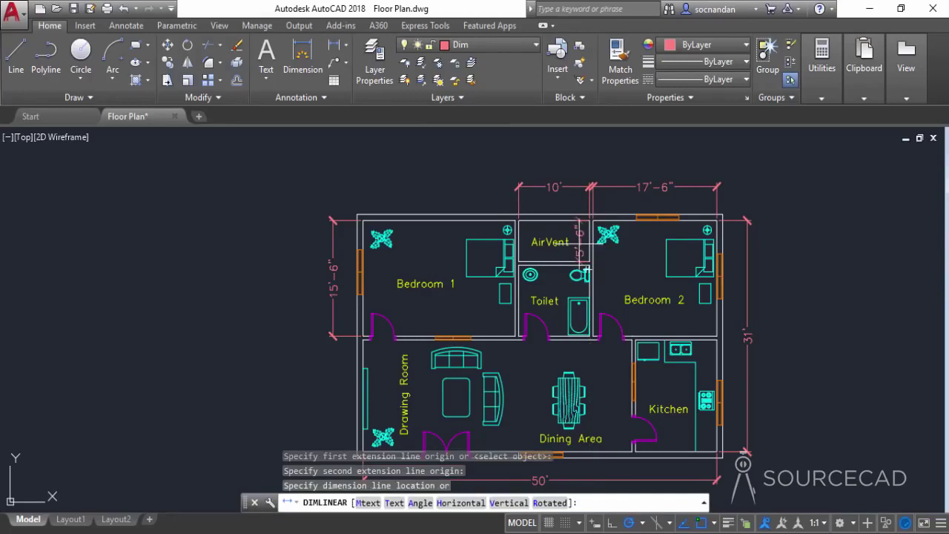
{"action": "left_click", "coordinate": [579, 243]}
Add a horizontal linear dimension for the Kitchen's inner width, placed between the lower exterior wall and the overall width dimension.
{"action": "scroll", "coordinate": [636, 271], "scroll_direction": "down", "scroll_amount": 4}
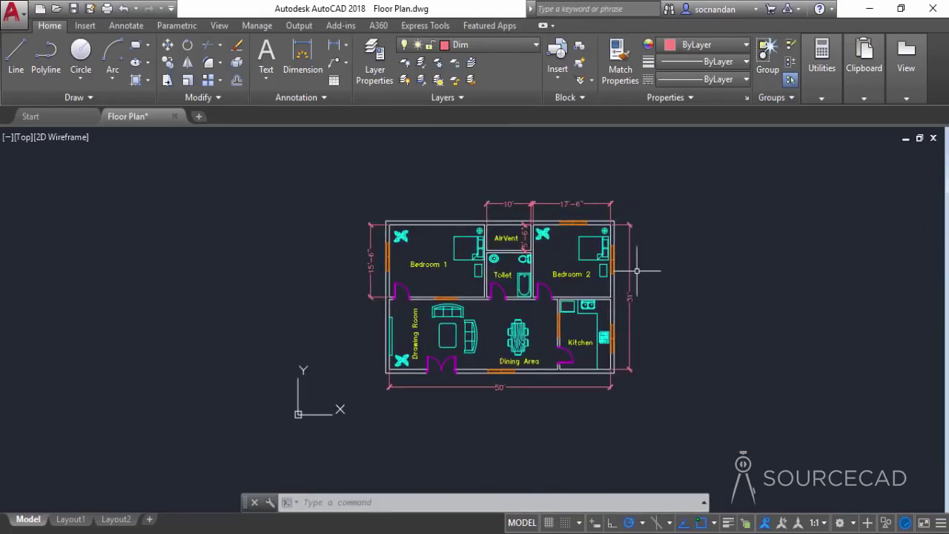
{"action": "left_click", "coordinate": [334, 46]}
{"action": "scroll", "coordinate": [606, 393], "scroll_direction": "up", "scroll_amount": 4}
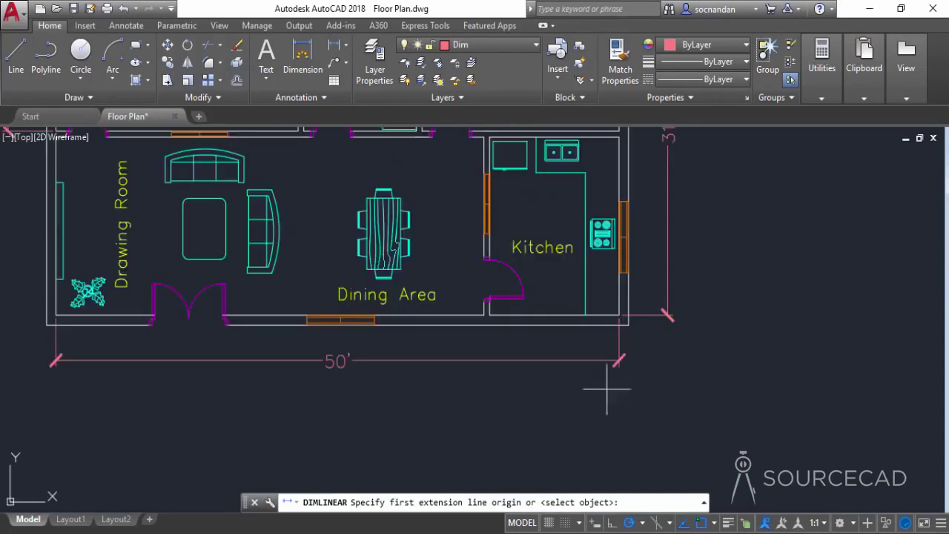
{"action": "left_click", "coordinate": [618, 314]}
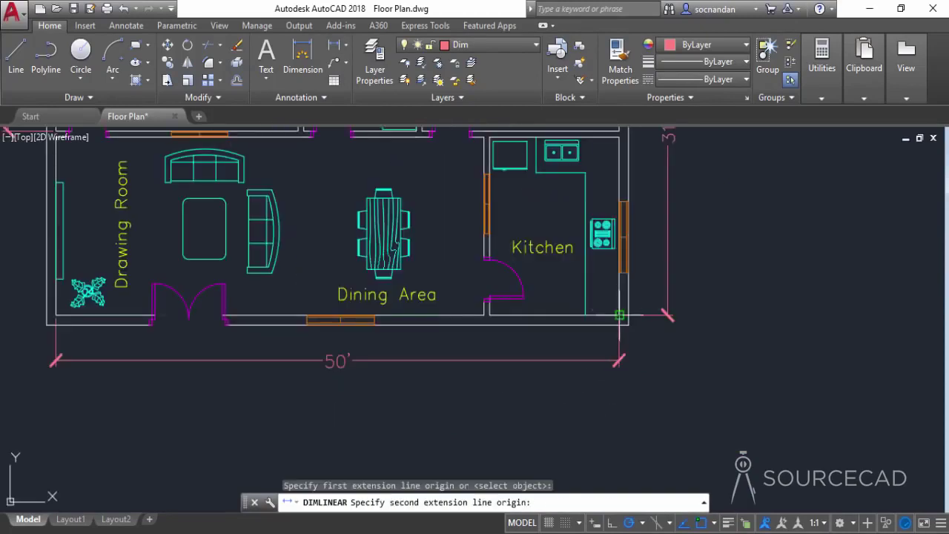
{"action": "left_click", "coordinate": [486, 315]}
{"action": "left_click", "coordinate": [553, 345]}
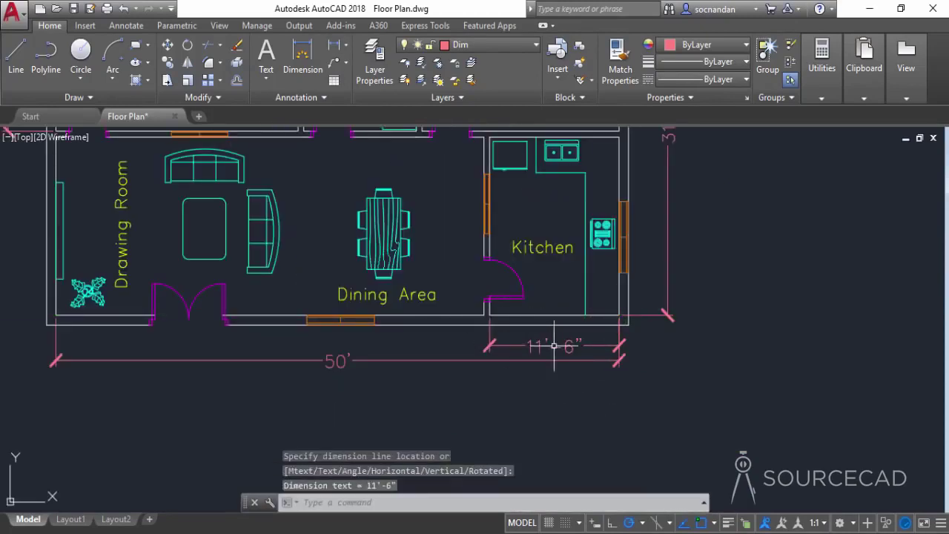
Move the overall width dimension farther below the plan, then shift the Kitchen width dimension slightly down for even spacing.
{"action": "left_click", "coordinate": [620, 360]}
{"action": "left_click", "coordinate": [338, 361]}
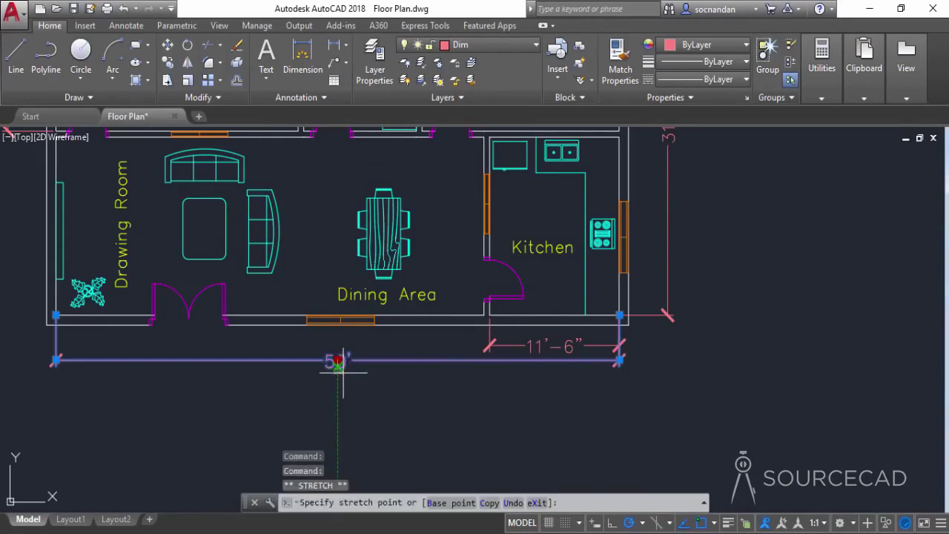
{"action": "left_click", "coordinate": [341, 385]}
{"action": "left_click", "coordinate": [556, 347]}
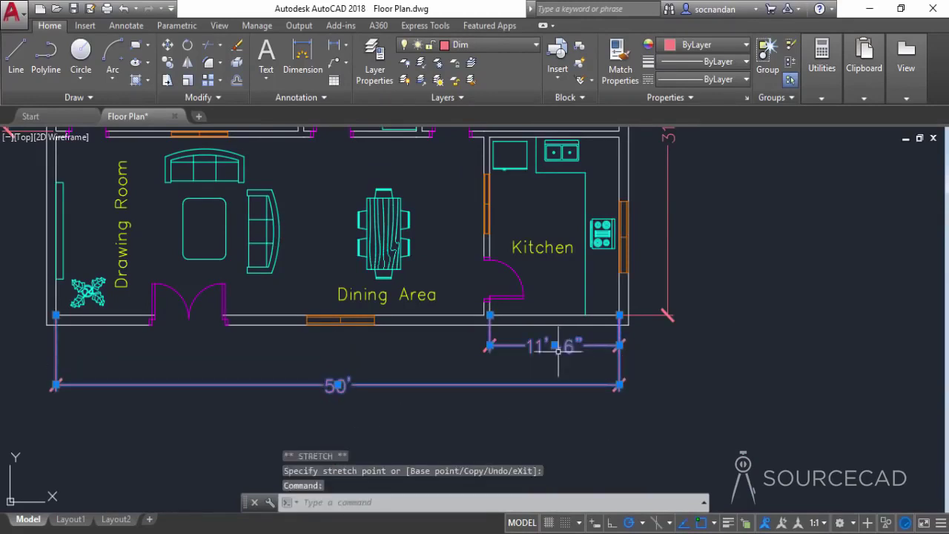
{"action": "left_click", "coordinate": [554, 346]}
{"action": "left_click", "coordinate": [565, 360]}
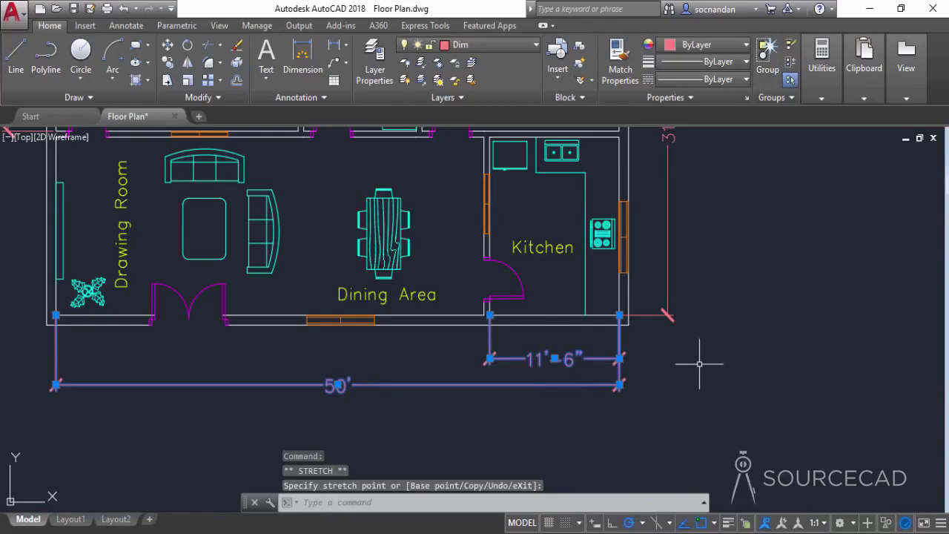
{"action": "key", "text": "Escape"}
Add a three-line multiline text right of the plan: "Note:", "Exterior wall thickness is 10"" and "Inteerior wall thickness is 6"".
{"action": "scroll", "coordinate": [698, 363], "scroll_direction": "down", "scroll_amount": 2}
{"action": "scroll", "coordinate": [730, 311], "scroll_direction": "down", "scroll_amount": 1}
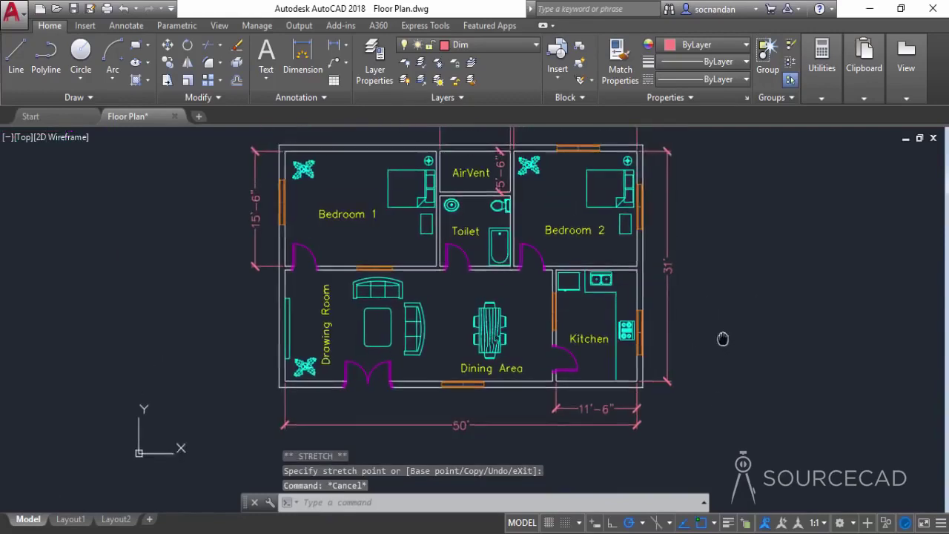
{"action": "scroll", "coordinate": [728, 334], "scroll_direction": "up", "scroll_amount": 1}
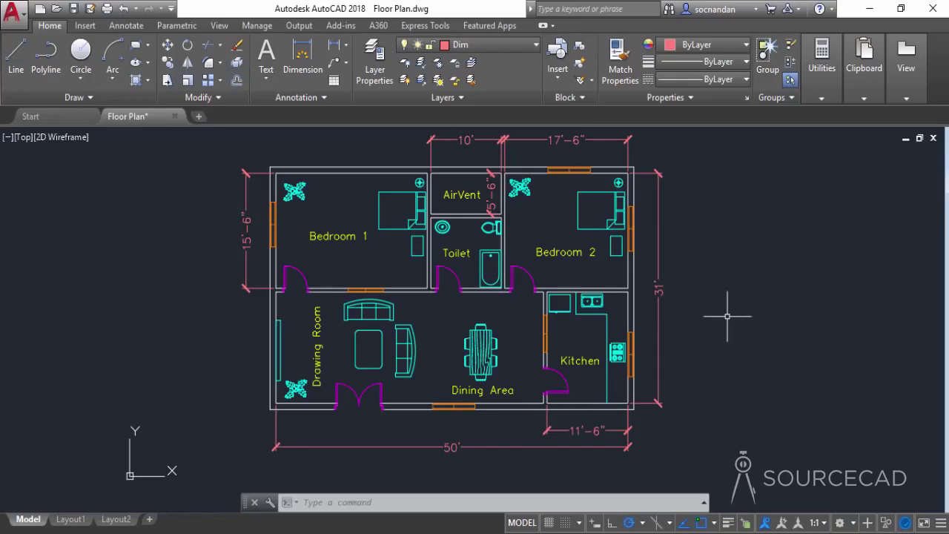
{"action": "mouse_move", "coordinate": [727, 299]}
{"action": "middle_mouse_down"}
{"action": "mouse_move", "coordinate": [631, 330]}
{"action": "mouse_move", "coordinate": [619, 314]}
{"action": "middle_mouse_up"}
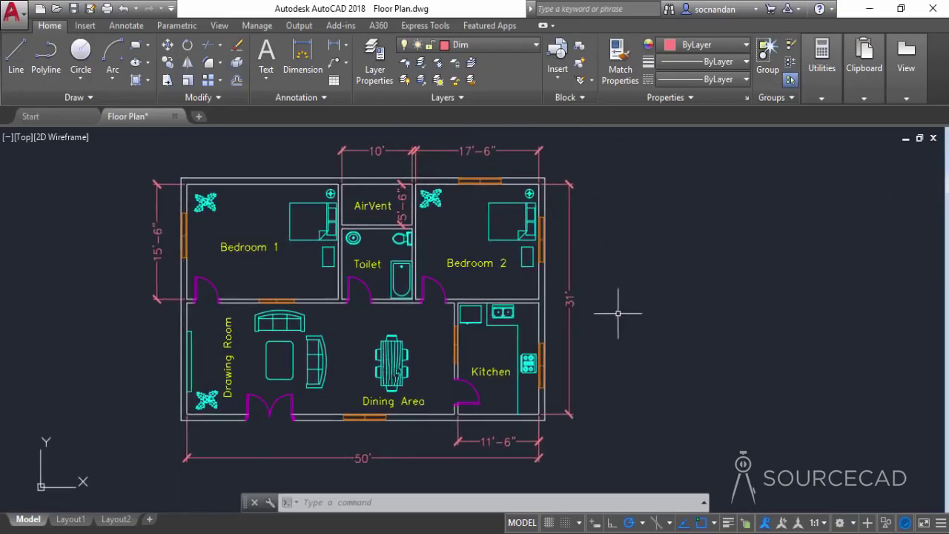
{"action": "left_click", "coordinate": [265, 72]}
{"action": "left_click", "coordinate": [286, 104]}
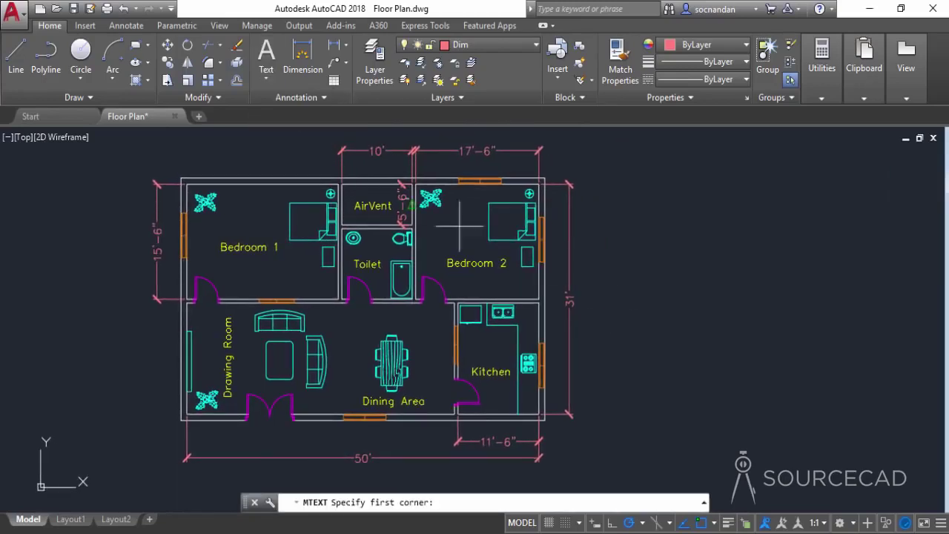
{"action": "left_click", "coordinate": [621, 270]}
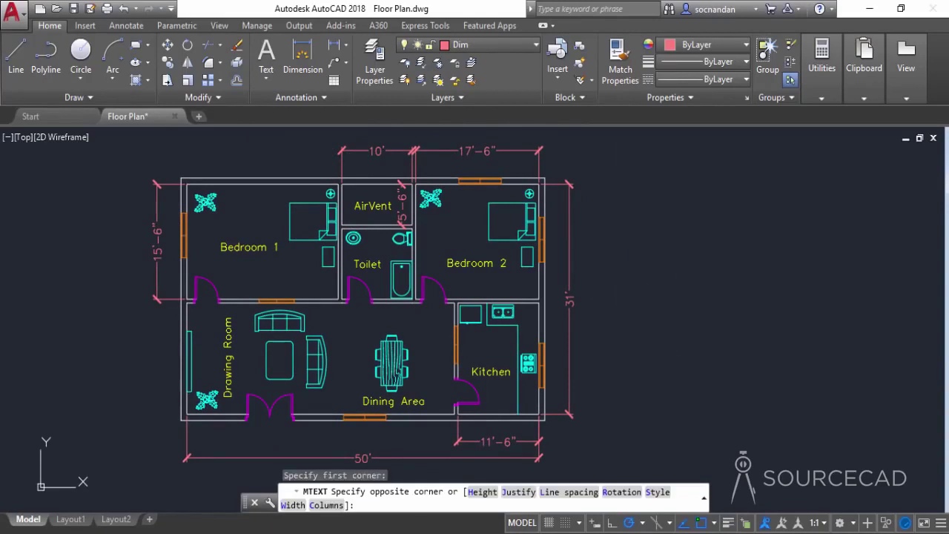
{"action": "left_click", "coordinate": [776, 345]}
{"action": "type", "text": "Note:"}
{"action": "key", "text": "Return"}
{"action": "type", "text": "Exterior wall thickness is 10"}
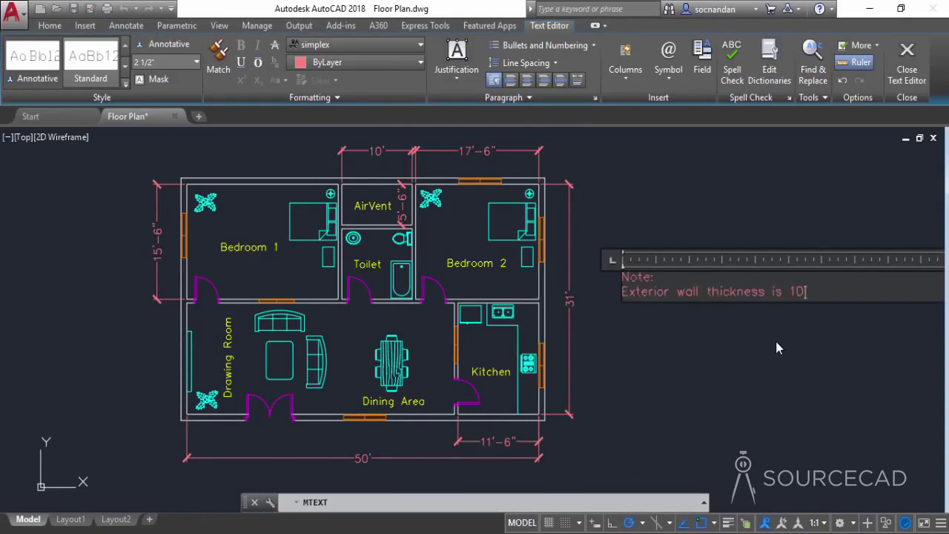
{"action": "type", "text": "\""}
{"action": "key", "text": "Return"}
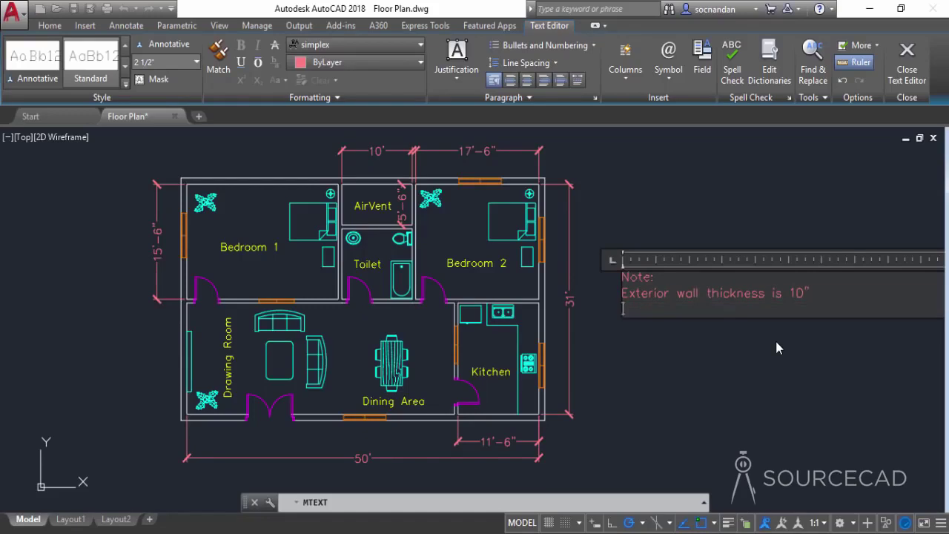
{"action": "type", "text": "Inteerior wall thick"}
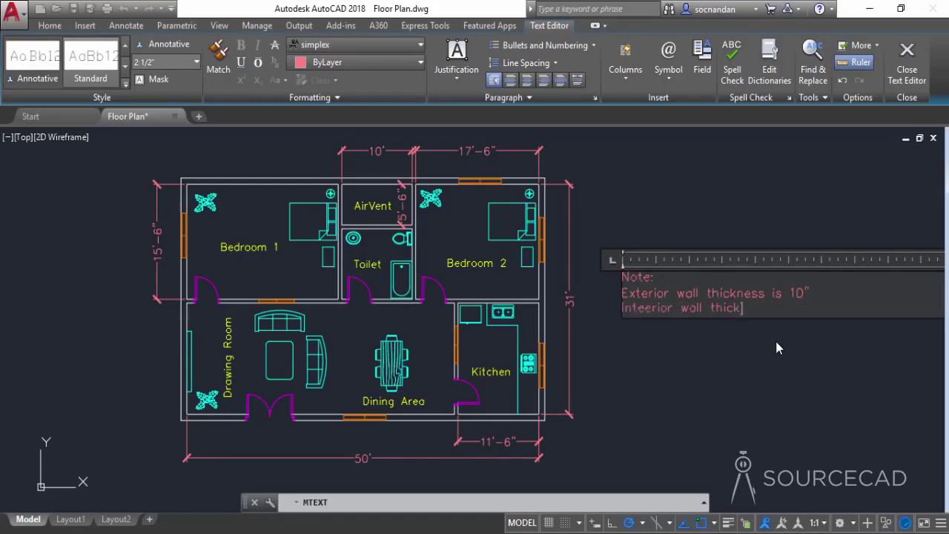
{"action": "type", "text": "ness is 6\""}
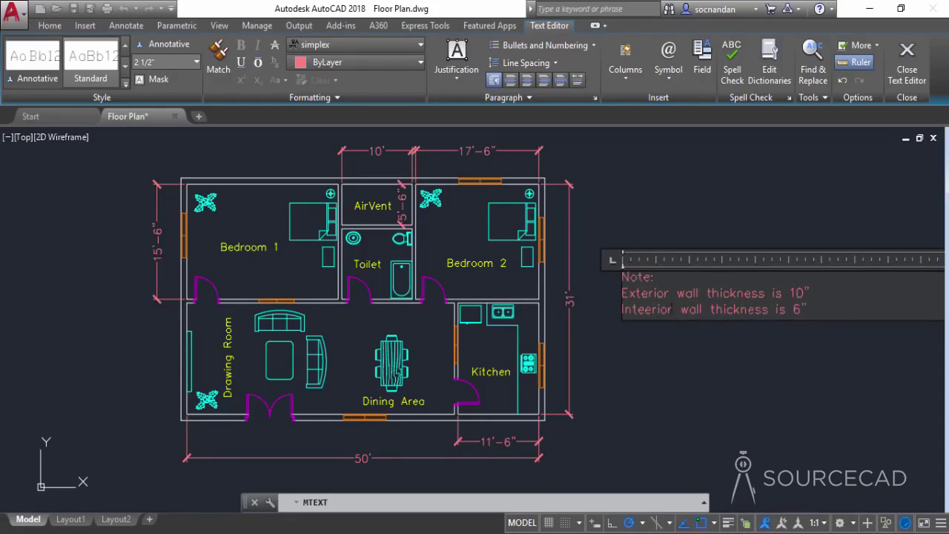
Set the text height of the whole wall thickness note to 1' and finish editing it.
{"action": "left_click_drag", "start_coordinate": [821, 317], "coordinate": [562, 254]}
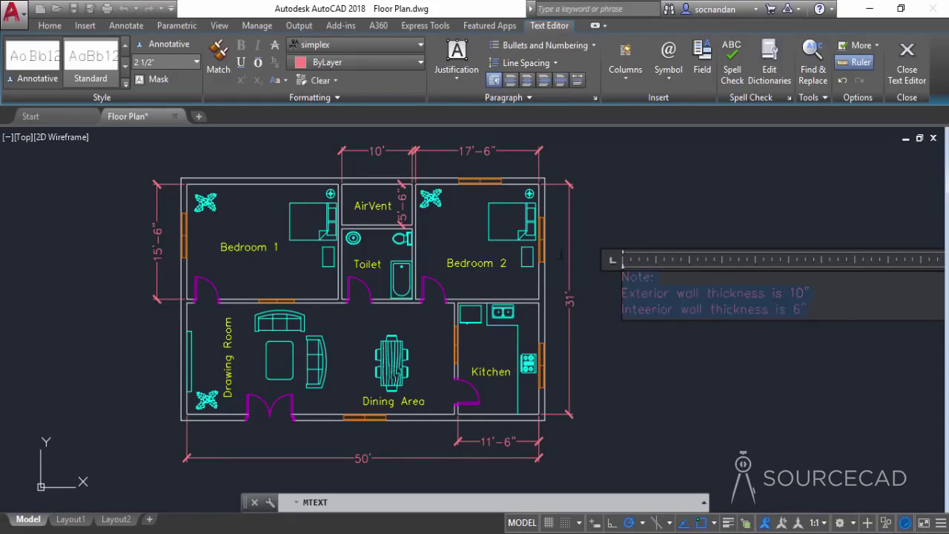
{"action": "left_click", "coordinate": [175, 61]}
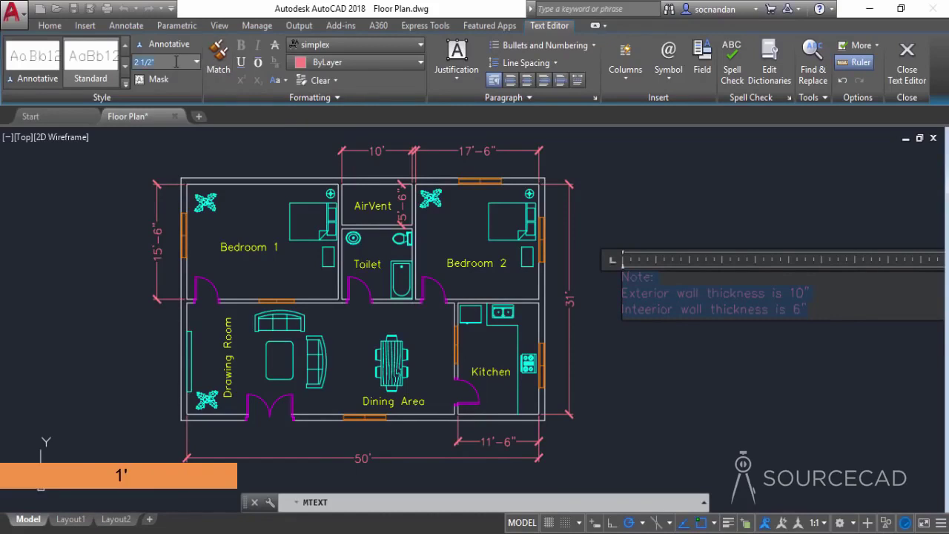
{"action": "type", "text": "1'"}
{"action": "key", "text": "Return"}
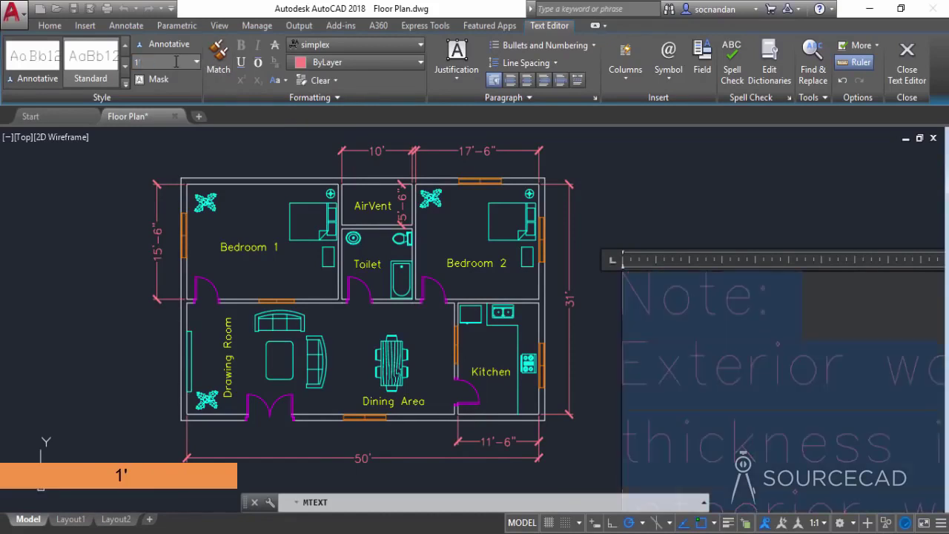
{"action": "left_click", "coordinate": [564, 200]}
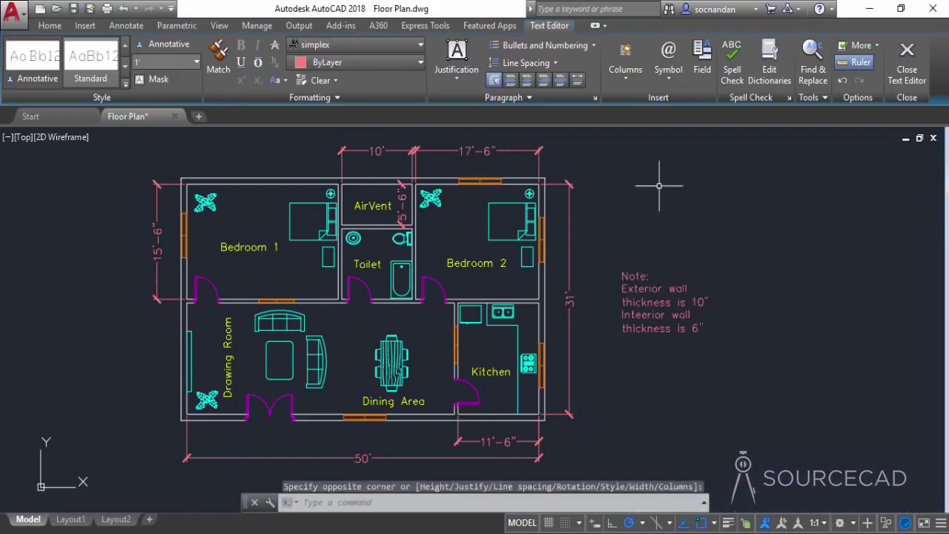
Move the wall thickness note to the Text layer and clear the selection.
{"action": "scroll", "coordinate": [661, 390], "scroll_direction": "down", "scroll_amount": 2}
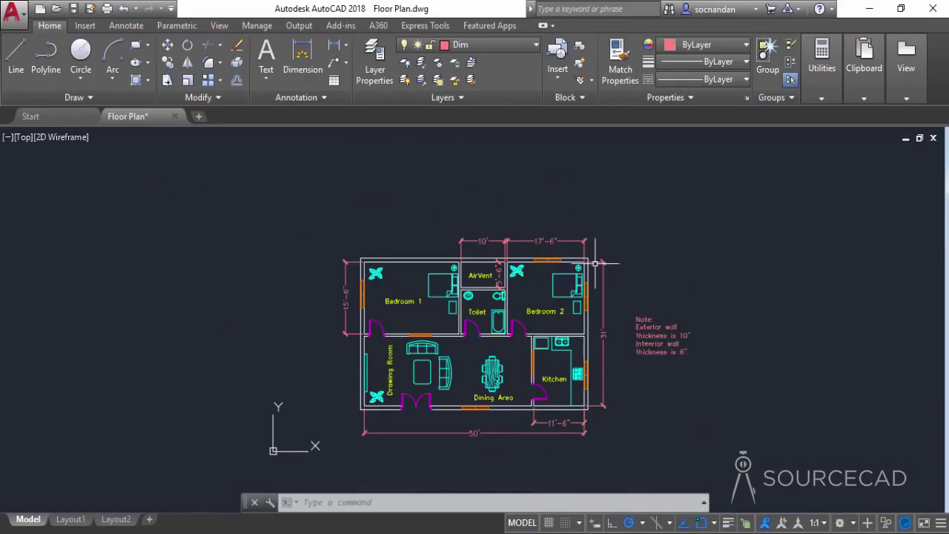
{"action": "left_click", "coordinate": [649, 337]}
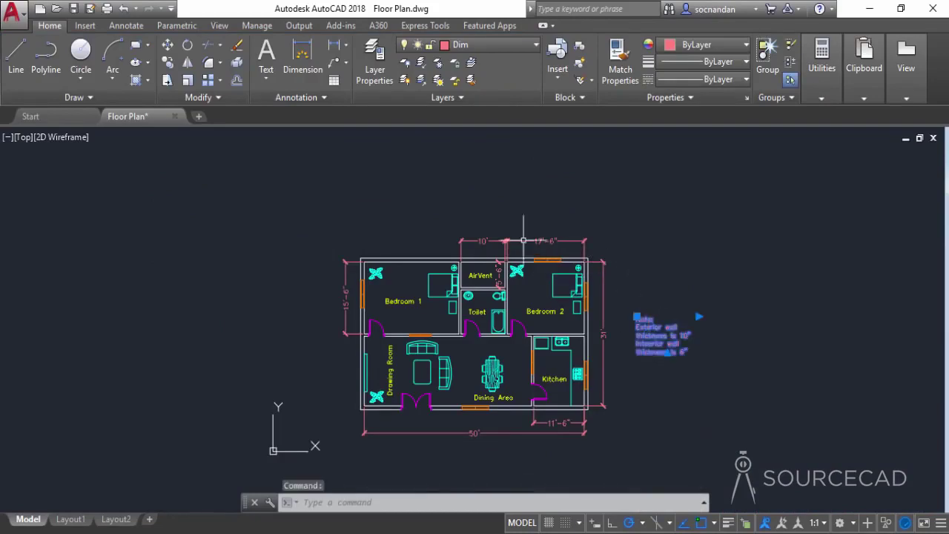
{"action": "left_click", "coordinate": [499, 43]}
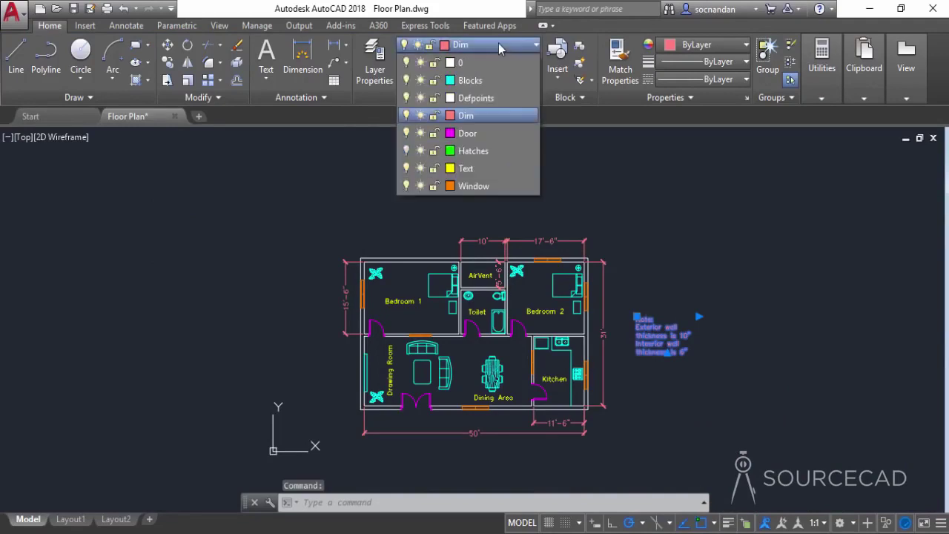
{"action": "left_click", "coordinate": [482, 169]}
{"action": "left_click", "coordinate": [482, 171]}
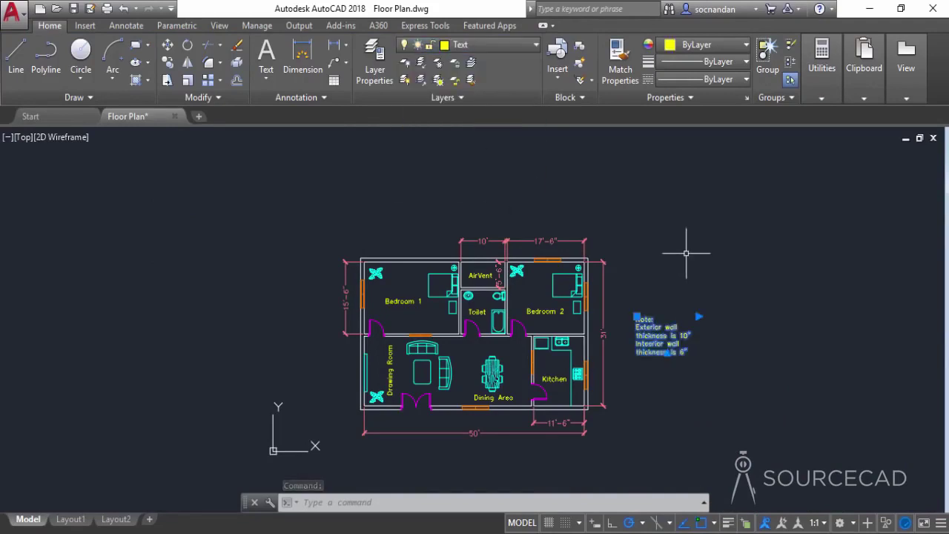
{"action": "key", "text": "Escape"}
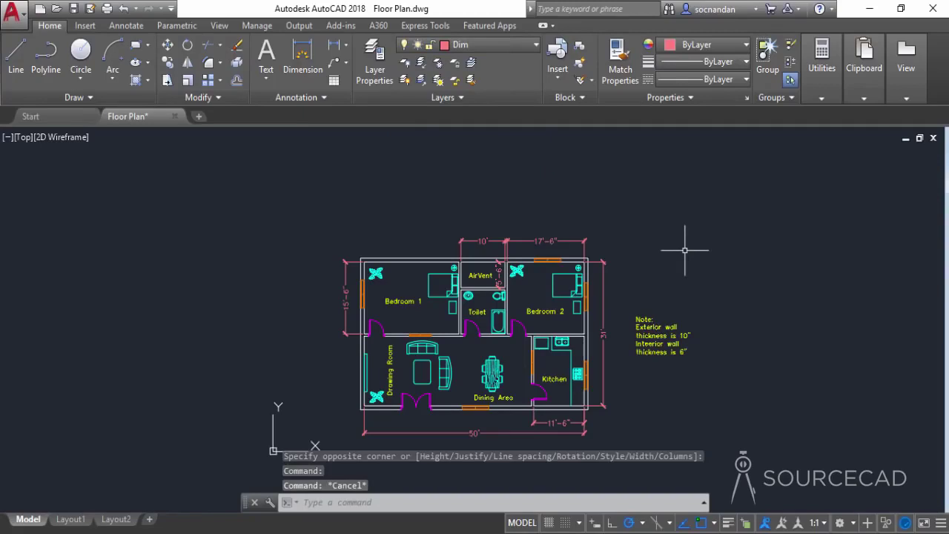
{"action": "scroll", "coordinate": [634, 315], "scroll_direction": "up", "scroll_amount": 4}
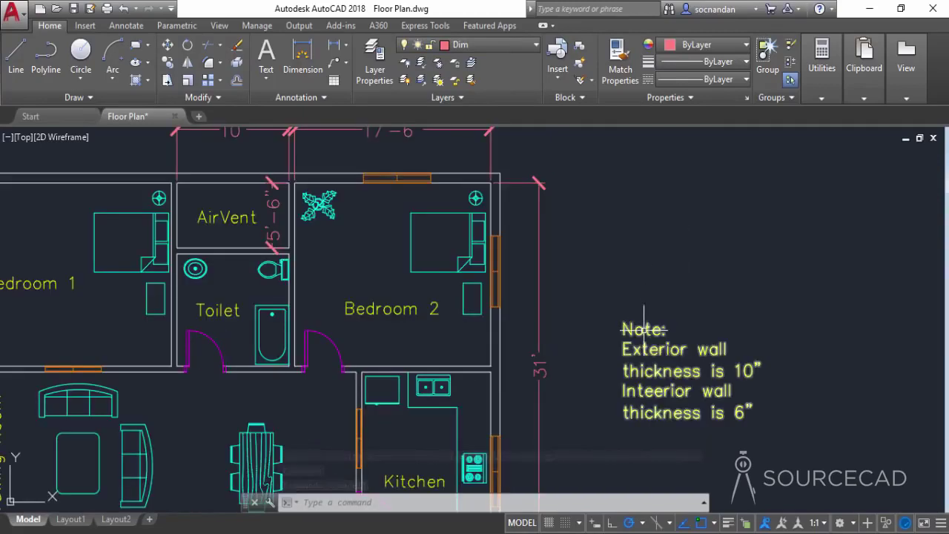
{"action": "left_click", "coordinate": [638, 326]}
{"action": "double_click", "coordinate": [671, 340]}
{"action": "double_click", "coordinate": [644, 330]}
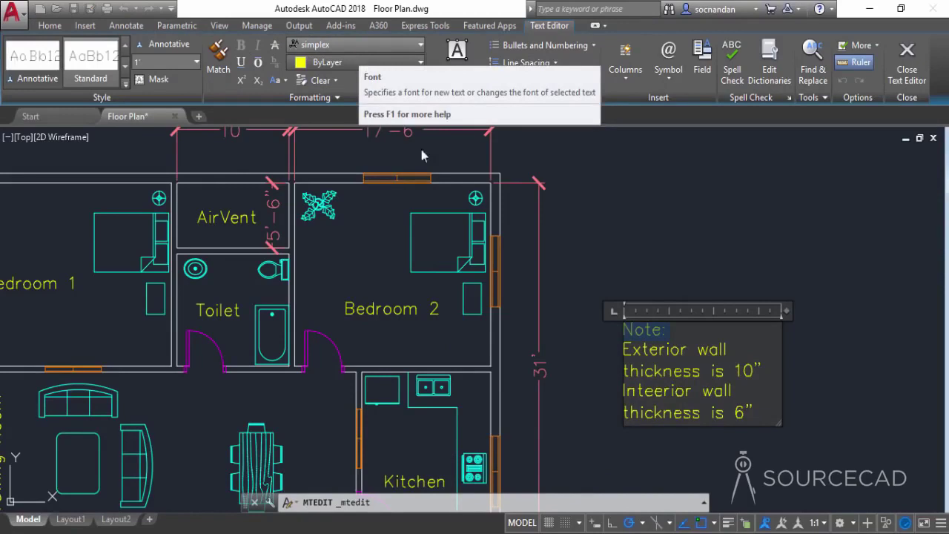
{"action": "left_click", "coordinate": [633, 253]}
Save the floor plan drawing.
{"action": "scroll", "coordinate": [664, 343], "scroll_direction": "down", "scroll_amount": 5}
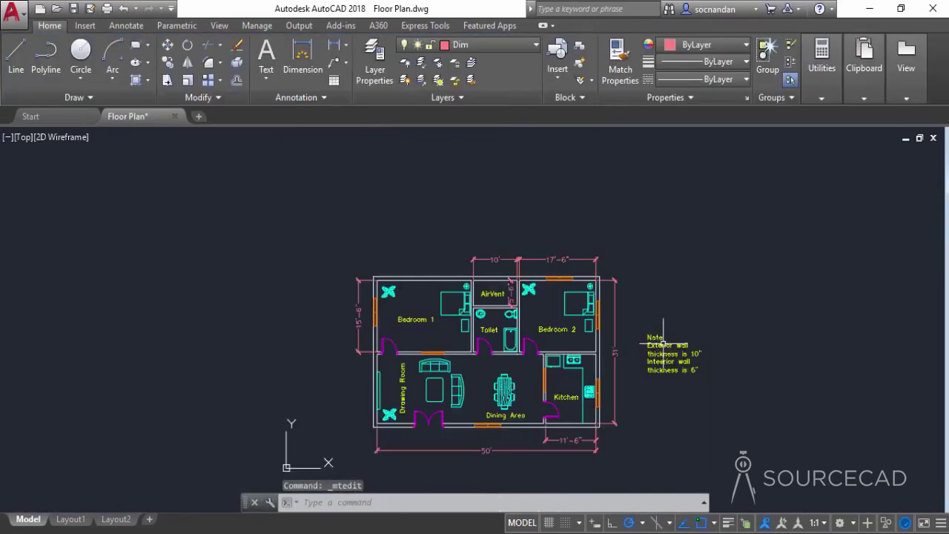
{"action": "scroll", "coordinate": [716, 373], "scroll_direction": "up", "scroll_amount": 1}
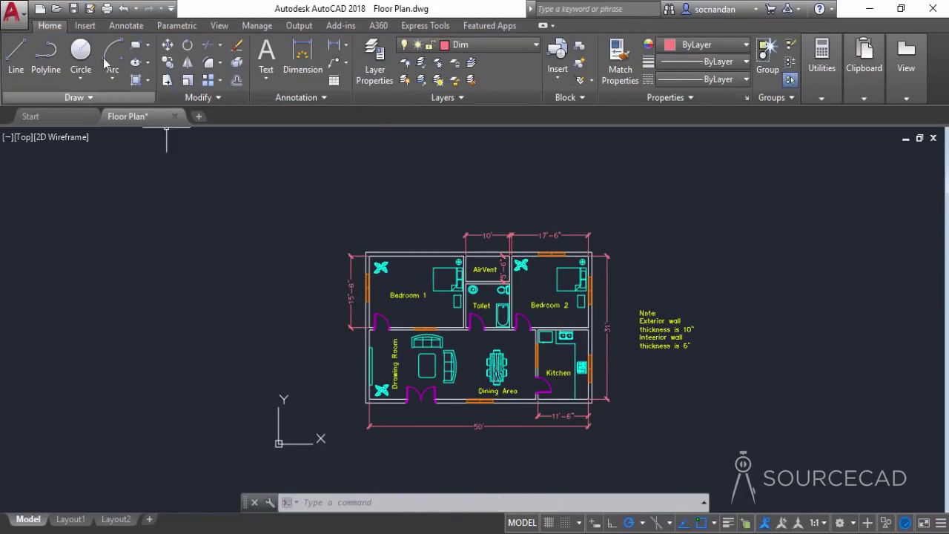
{"action": "left_click", "coordinate": [74, 8]}
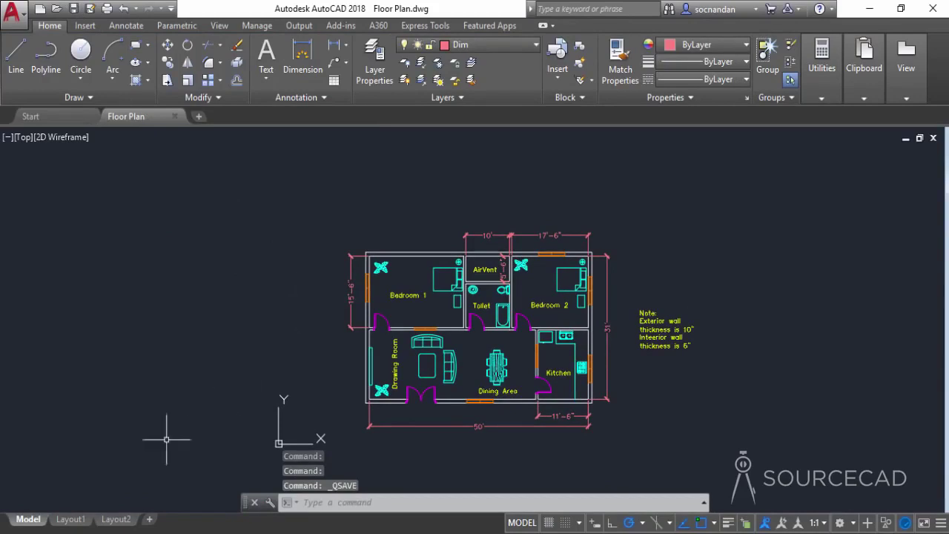
Switch to Layout1 and erase its existing viewport to leave the sheet empty.
{"action": "left_click", "coordinate": [81, 521]}
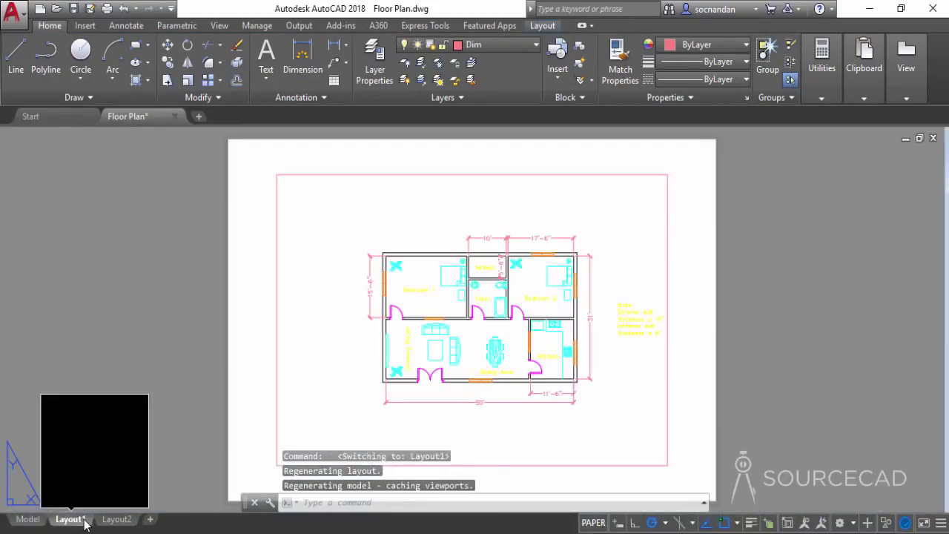
{"action": "left_click", "coordinate": [415, 175]}
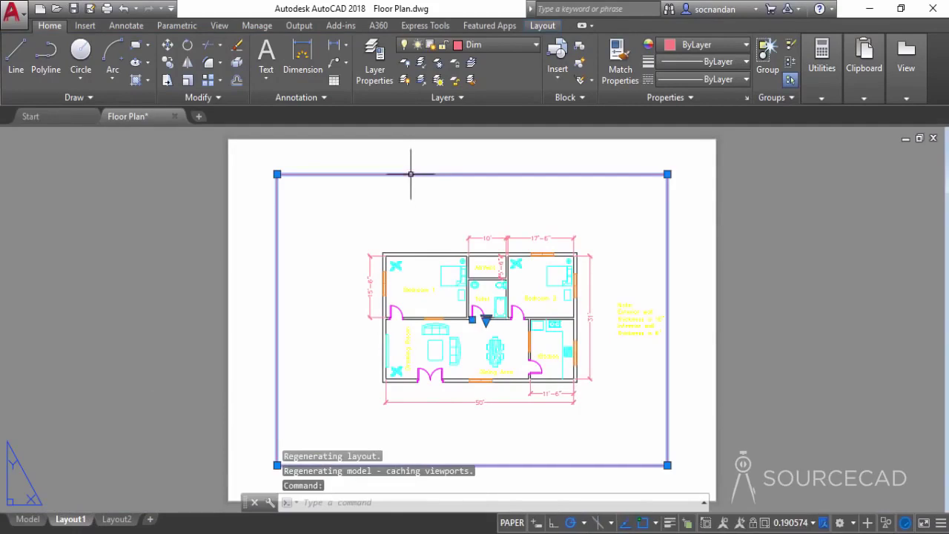
{"action": "right_click", "coordinate": [264, 201]}
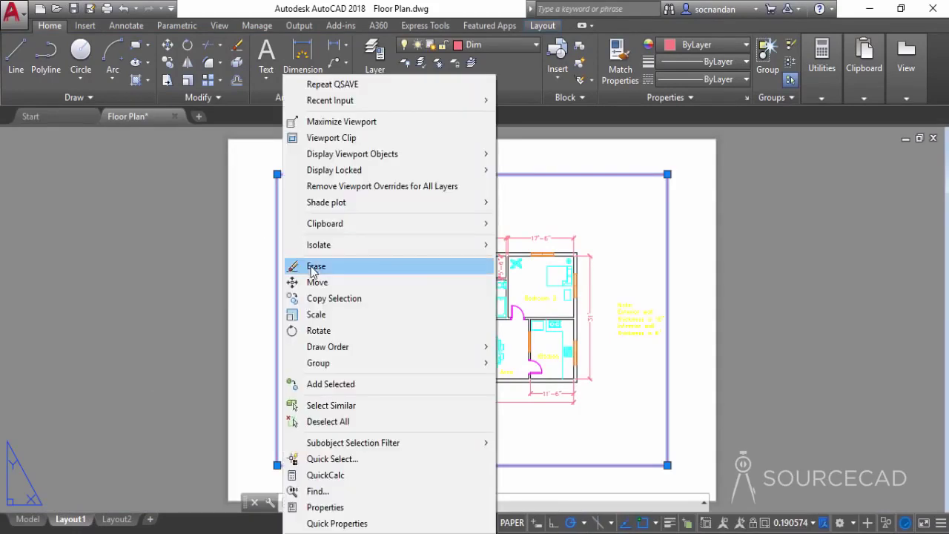
{"action": "left_click", "coordinate": [304, 266]}
{"action": "scroll", "coordinate": [407, 237], "scroll_direction": "down", "scroll_amount": 2}
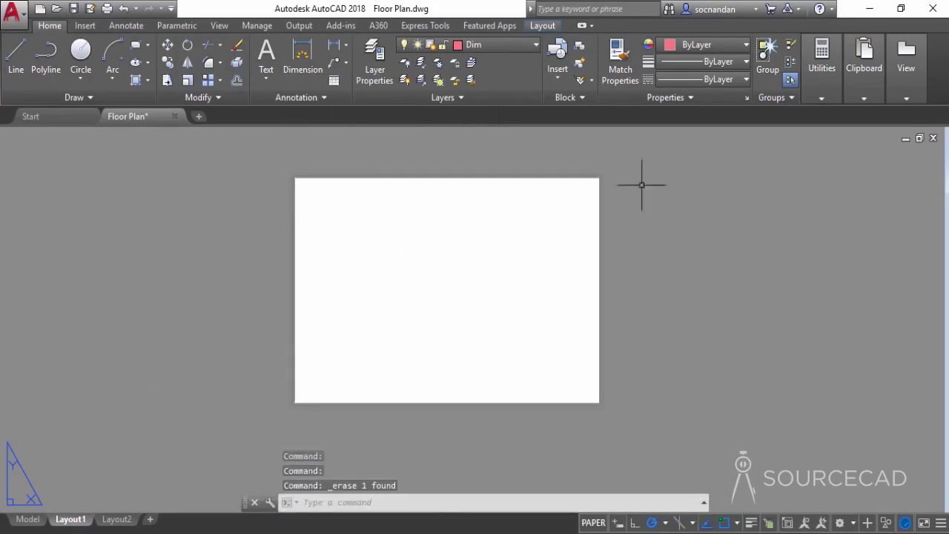
{"action": "middle_click_drag", "start_coordinate": [518, 241], "coordinate": [529, 263]}
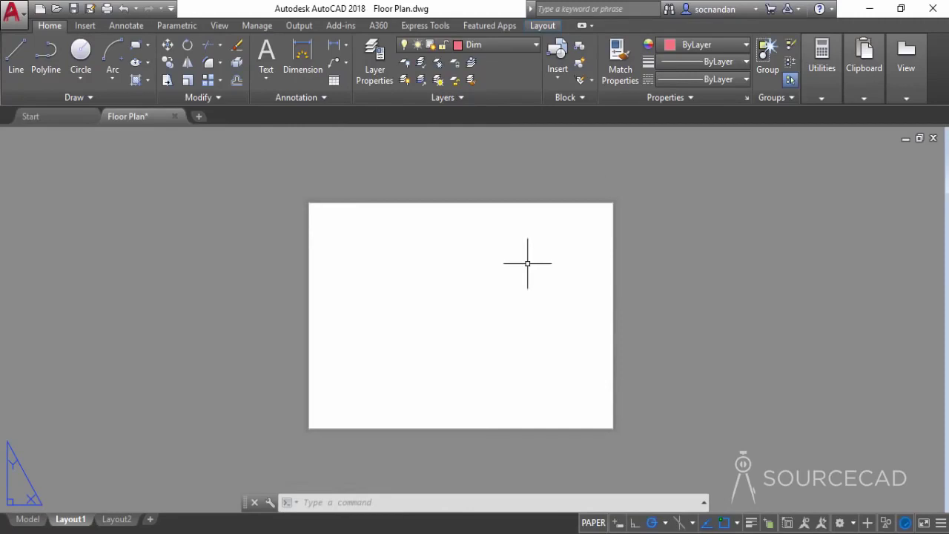
Modify Layout1's page setup to use the DWG To PDF.pc3 plotter and ISO A3 (420.00 x 297.00 MM) paper.
{"action": "right_click", "coordinate": [71, 520]}
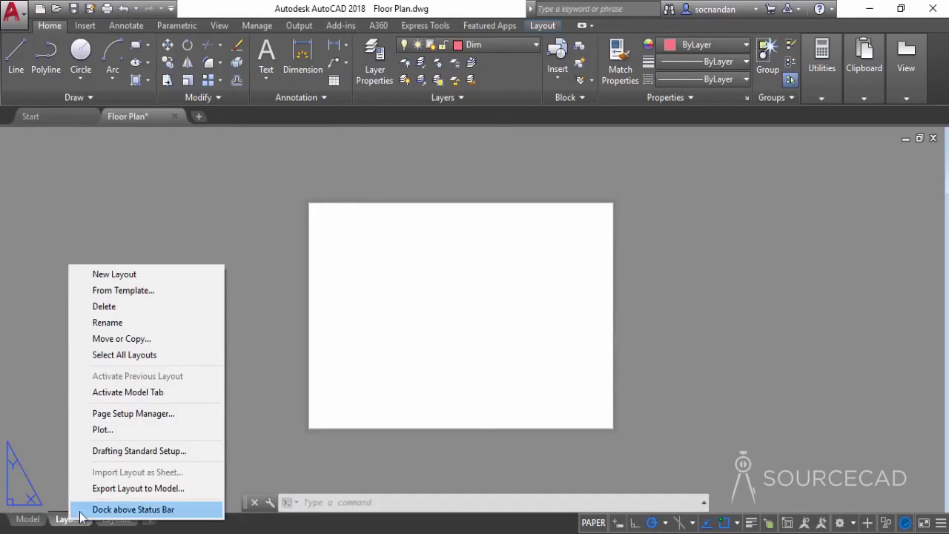
{"action": "left_click", "coordinate": [141, 415]}
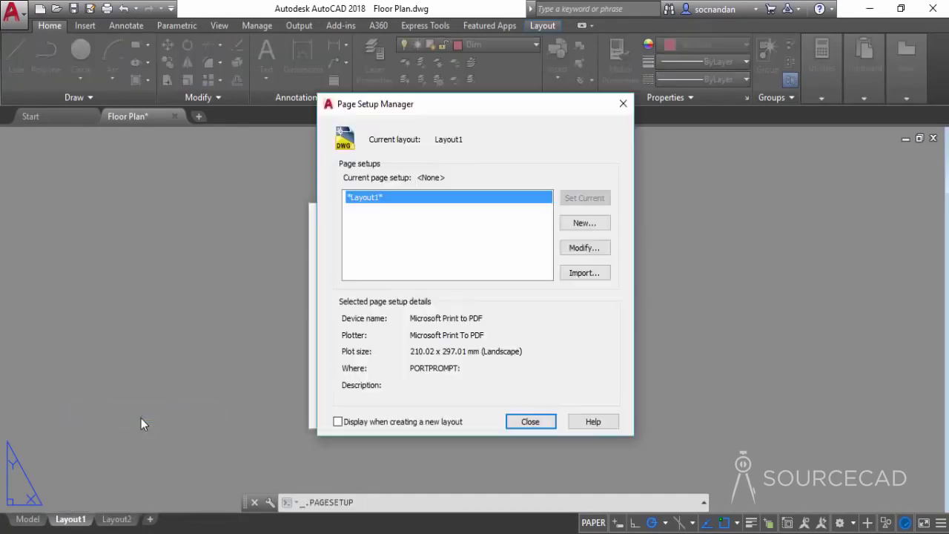
{"action": "left_click", "coordinate": [565, 249]}
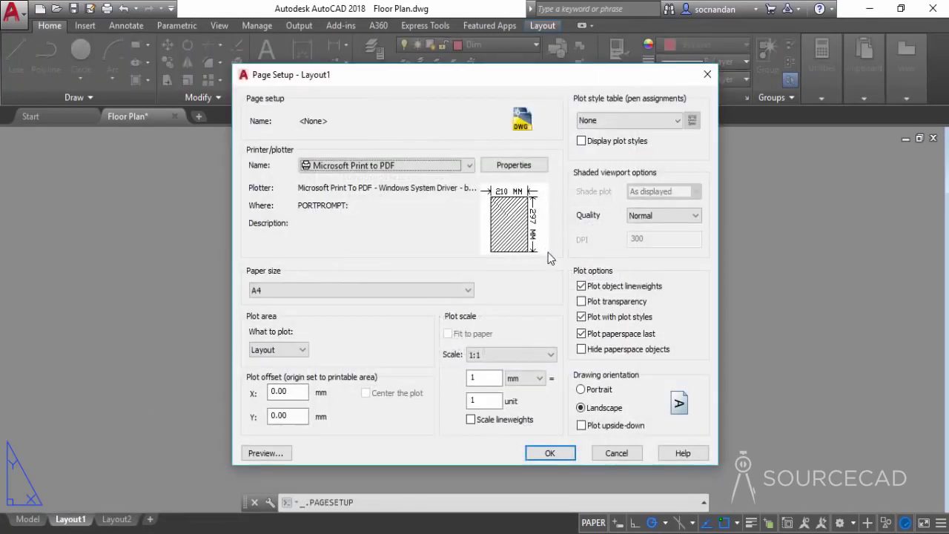
{"action": "left_click", "coordinate": [419, 167]}
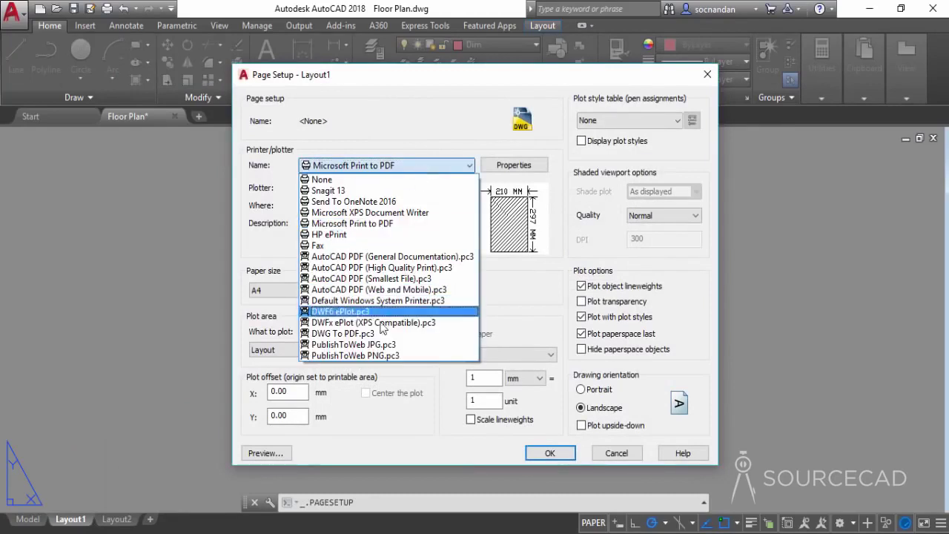
{"action": "left_click", "coordinate": [376, 334]}
{"action": "left_click", "coordinate": [361, 291]}
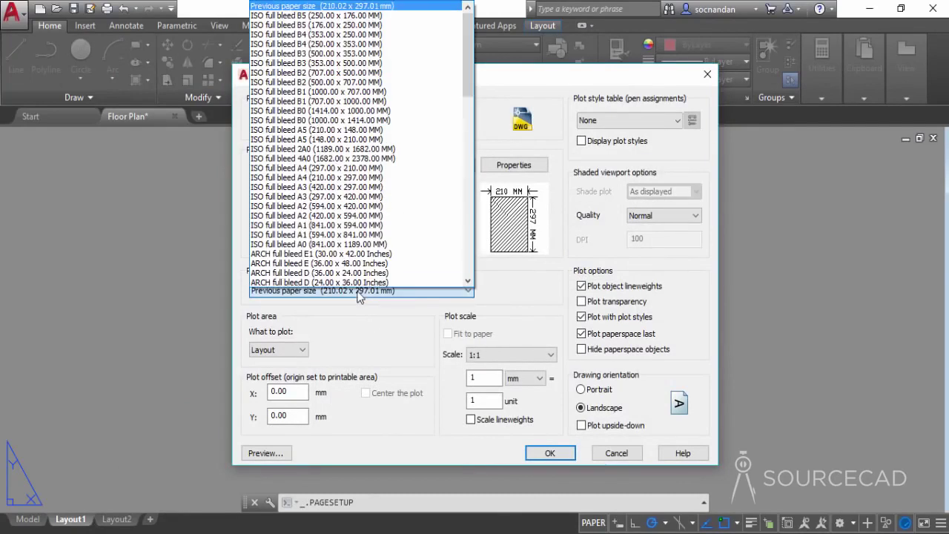
{"action": "scroll", "coordinate": [378, 171], "scroll_direction": "down", "scroll_amount": 10}
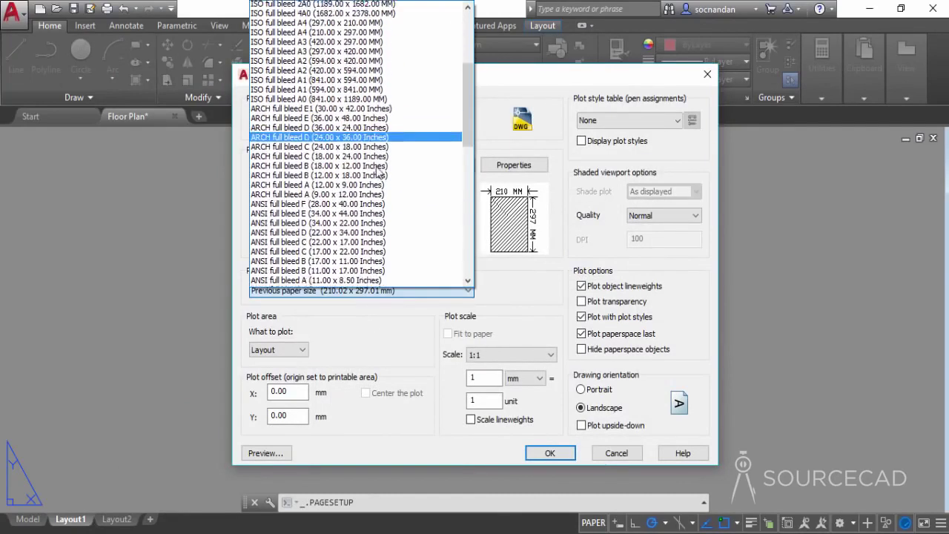
{"action": "scroll", "coordinate": [378, 173], "scroll_direction": "down", "scroll_amount": 2}
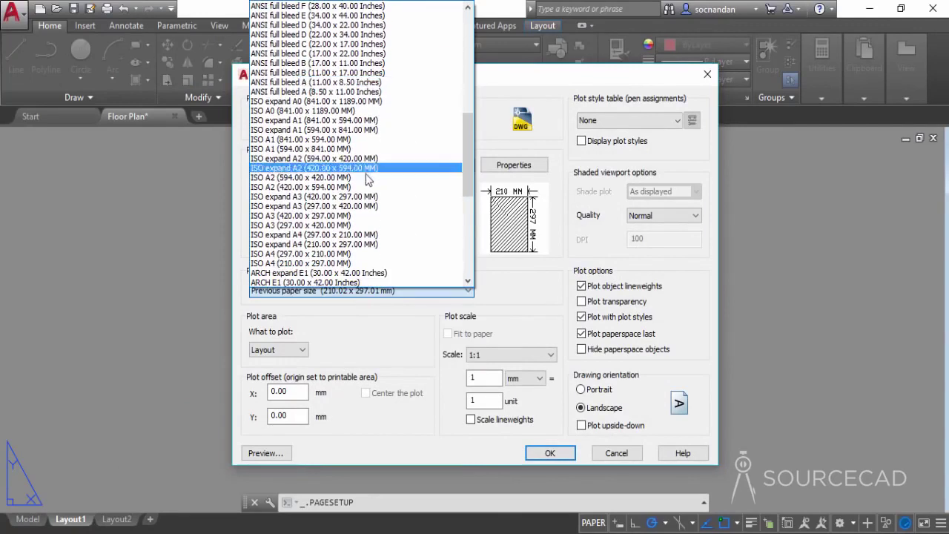
{"action": "left_click", "coordinate": [315, 216]}
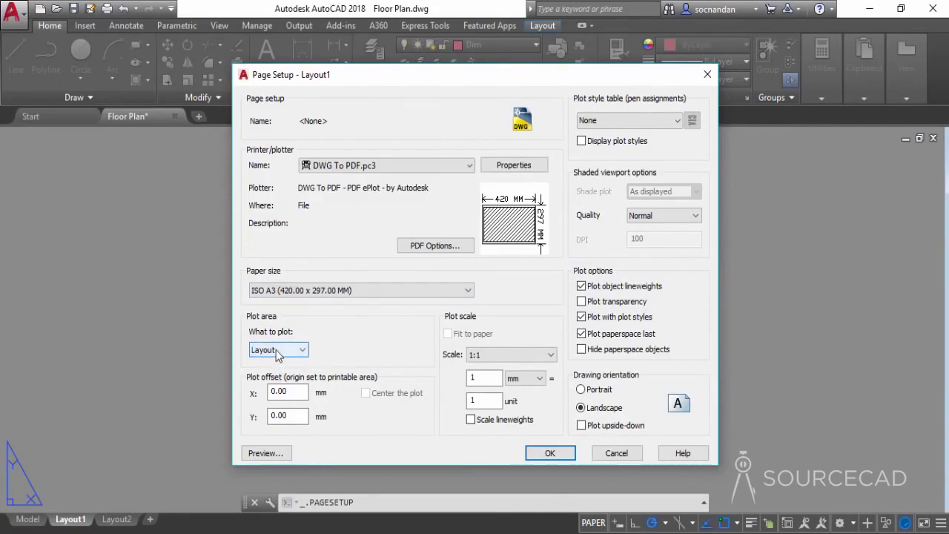
{"action": "left_click", "coordinate": [563, 452]}
{"action": "left_click", "coordinate": [532, 423]}
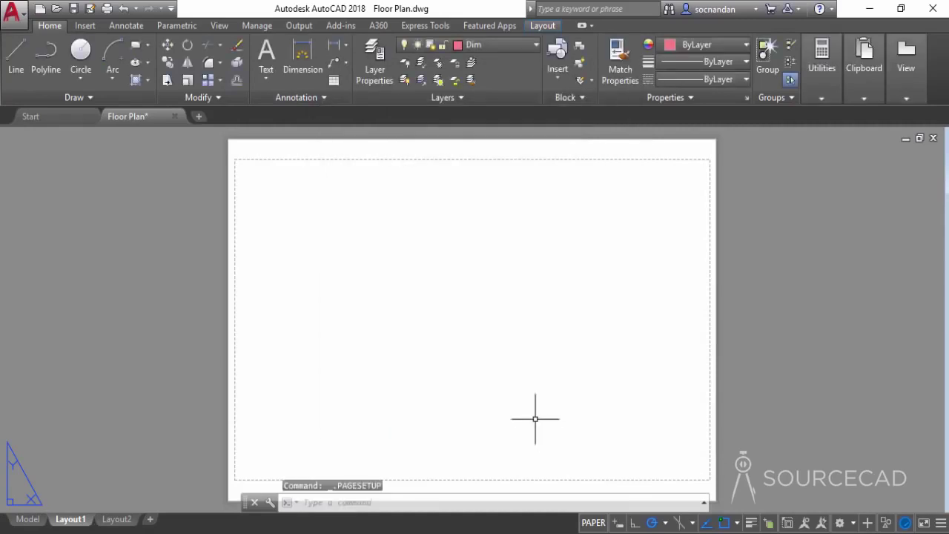
Return to model space and turn on the Hatches layer.
{"action": "left_click", "coordinate": [30, 520]}
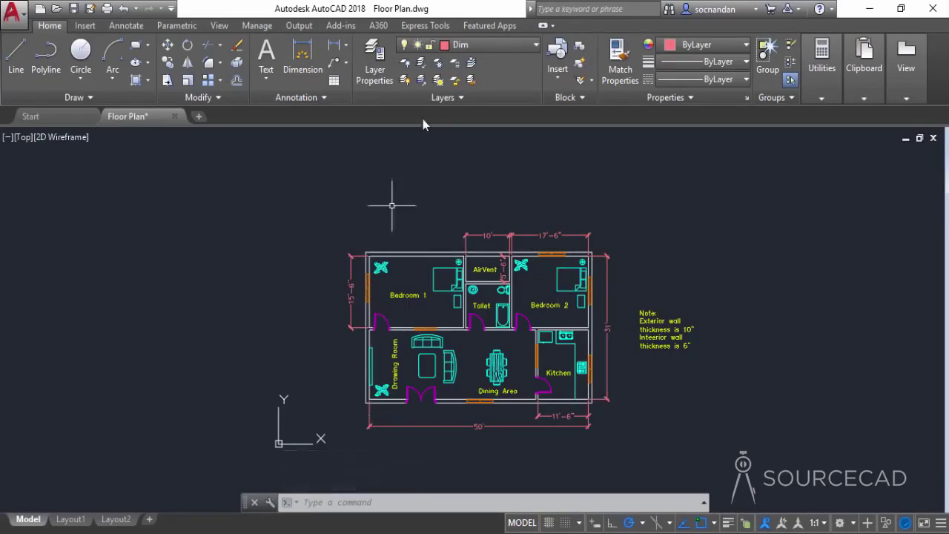
{"action": "left_click", "coordinate": [473, 47]}
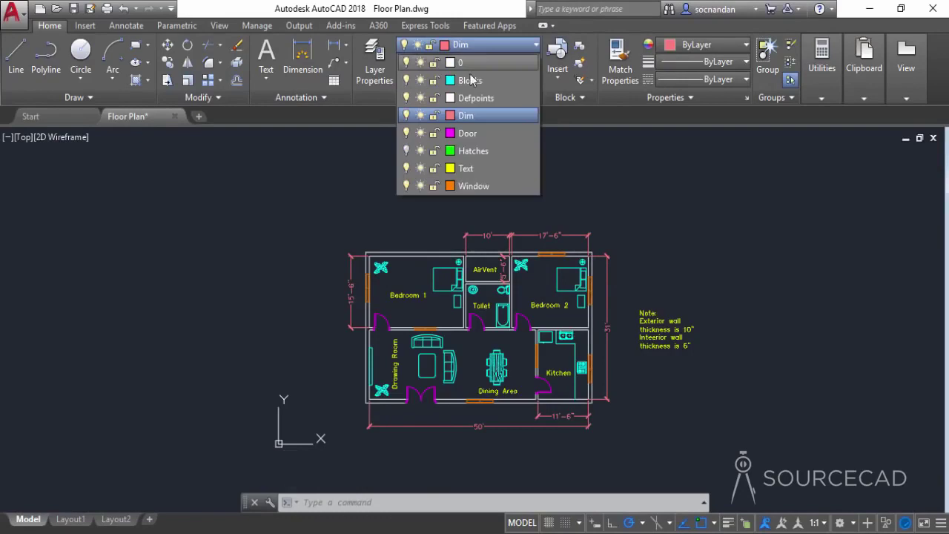
{"action": "left_click", "coordinate": [406, 151]}
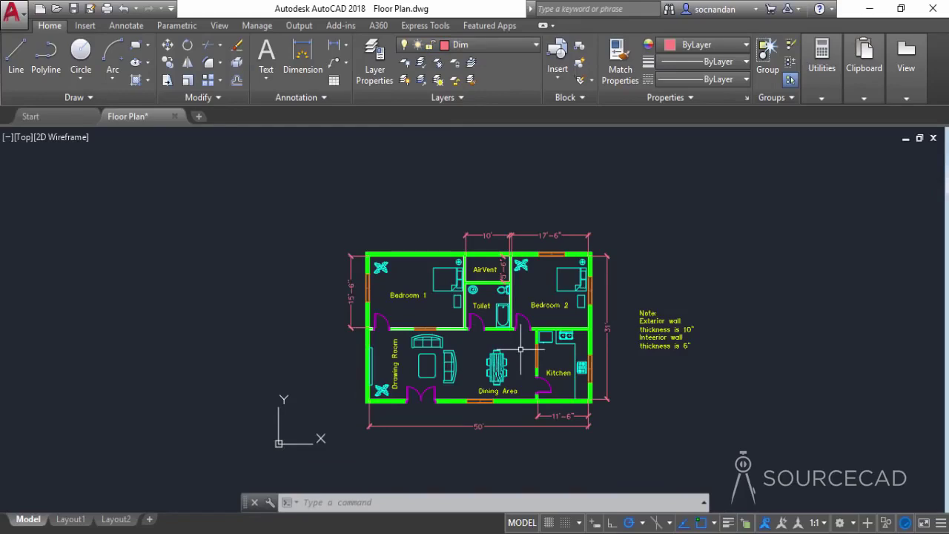
Create a rectangular viewport in Layout1 that nearly fills the sheet's dashed printable area.
{"action": "left_click", "coordinate": [71, 519]}
{"action": "scroll", "coordinate": [437, 370], "scroll_direction": "down", "scroll_amount": 2}
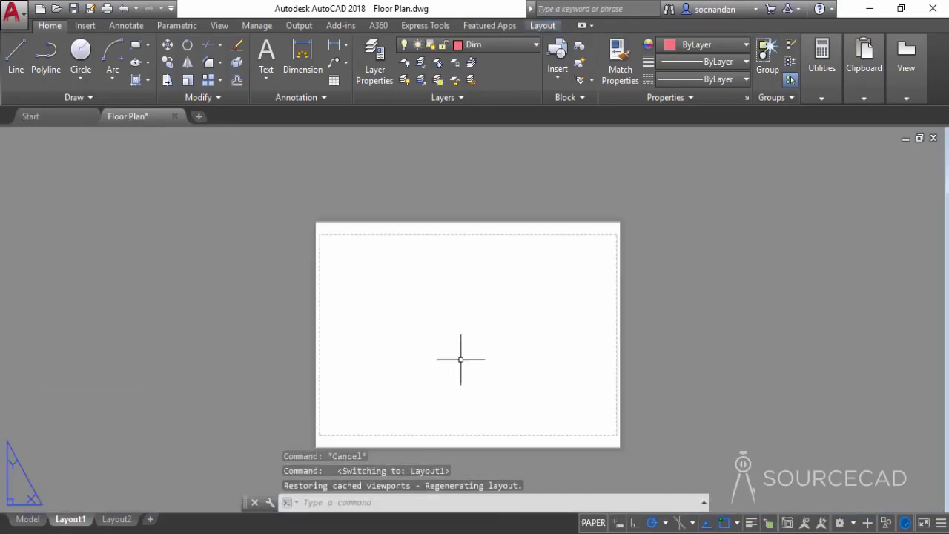
{"action": "middle_click_drag", "start_coordinate": [522, 354], "coordinate": [523, 341]}
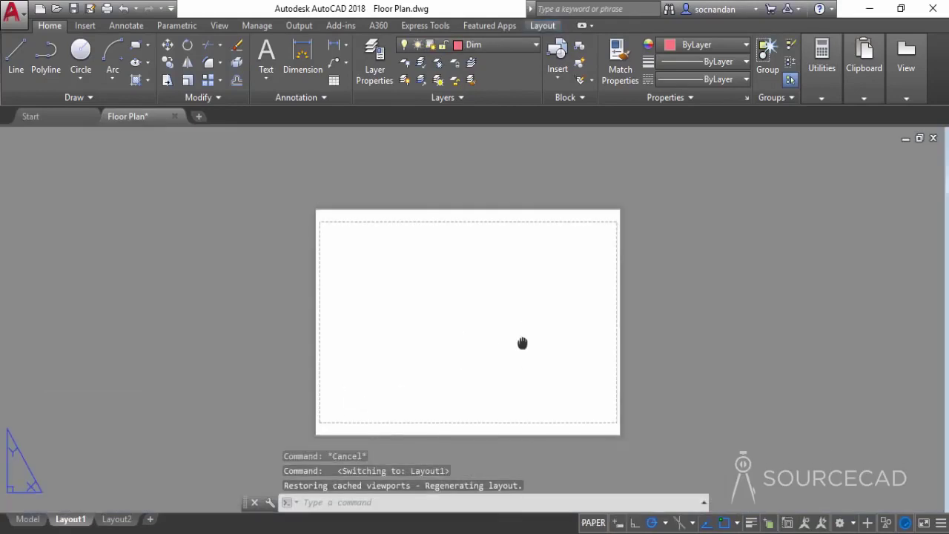
{"action": "left_click", "coordinate": [540, 27]}
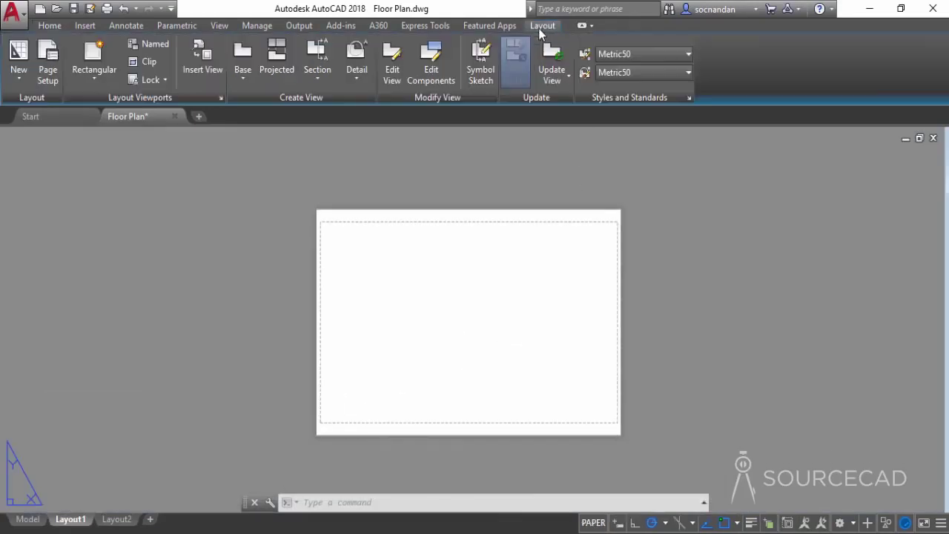
{"action": "left_click", "coordinate": [94, 71]}
{"action": "left_click", "coordinate": [115, 109]}
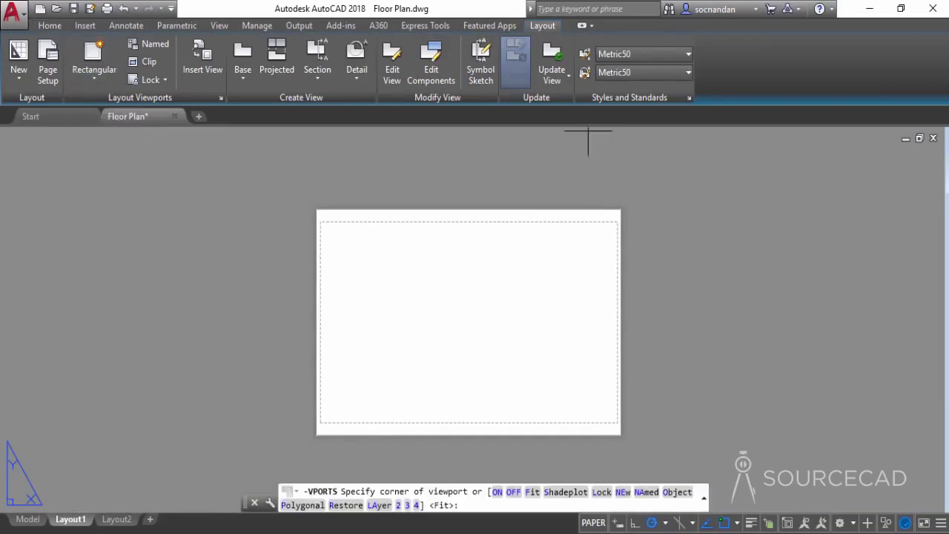
{"action": "left_click", "coordinate": [323, 225]}
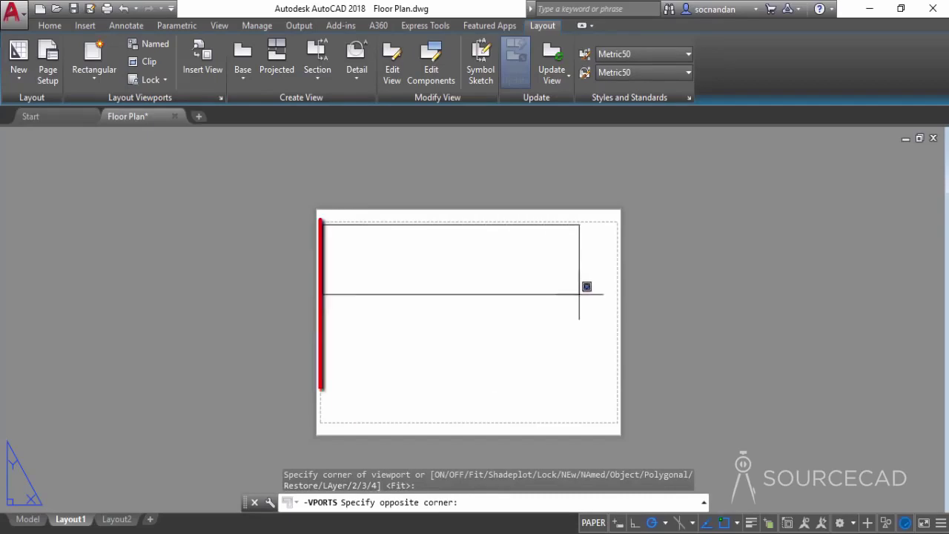
{"action": "left_click", "coordinate": [620, 416]}
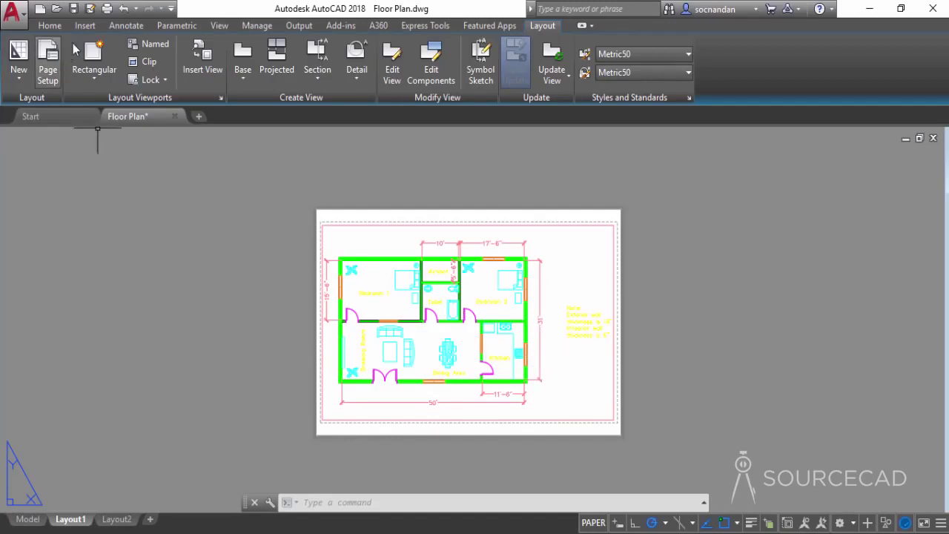
Plot Layout1 with the current page setup and save the output as Floor Plan-Layout1.pdf.
{"action": "left_click", "coordinate": [109, 8]}
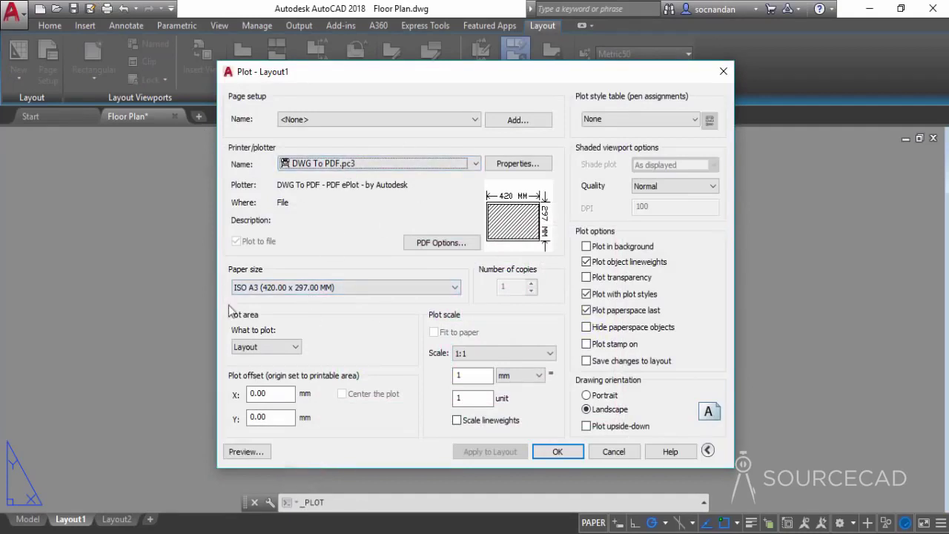
{"action": "left_click", "coordinate": [556, 452]}
{"action": "left_click", "coordinate": [294, 320]}
{"action": "left_click", "coordinate": [472, 412]}
{"action": "left_click", "coordinate": [659, 414]}
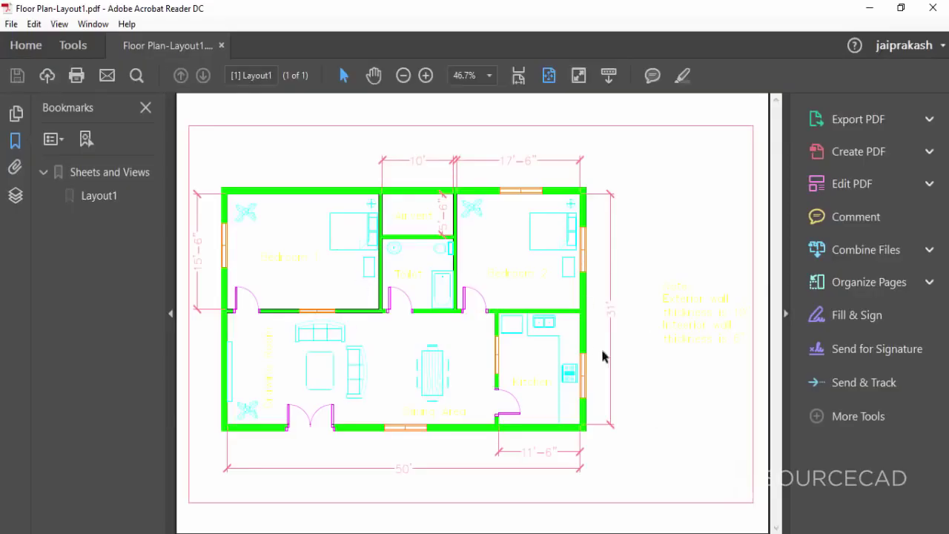
Close the plotted PDF and start a new plot of Layout1 with the monochrome.ctb plot style table.
{"action": "mouse_move", "coordinate": [436, 416]}
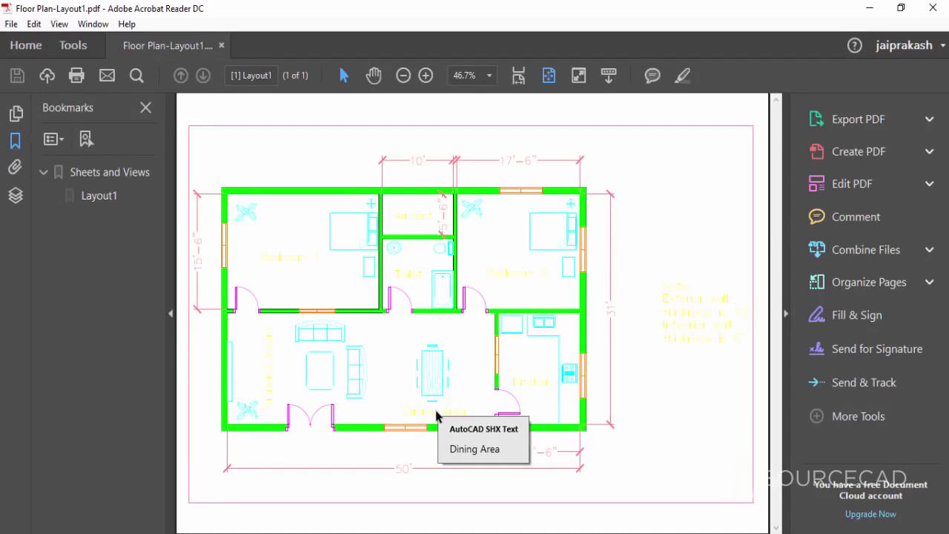
{"action": "left_click", "coordinate": [942, 8]}
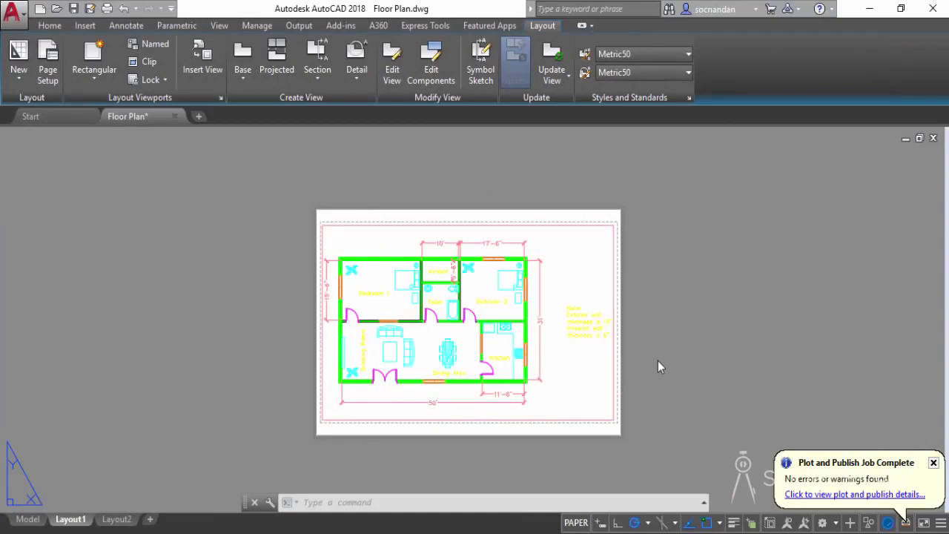
{"action": "left_click", "coordinate": [107, 8]}
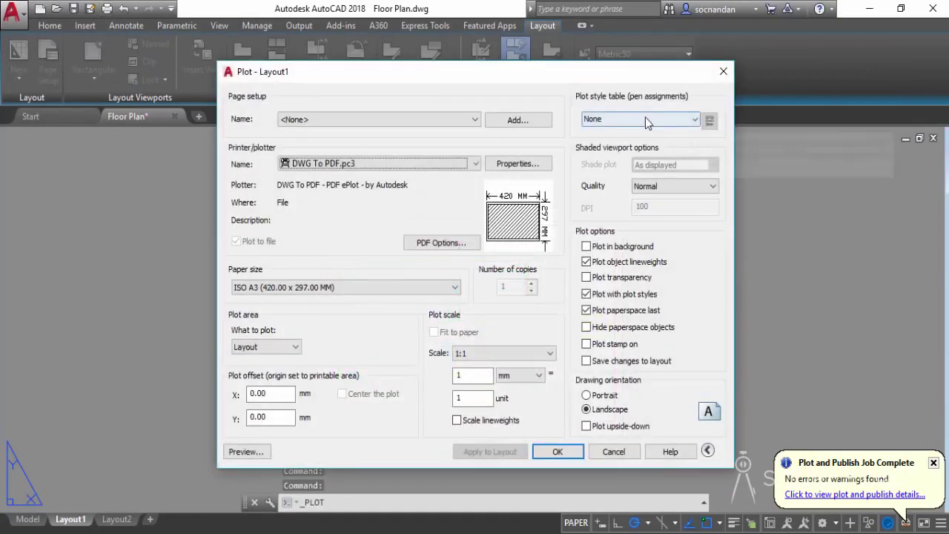
{"action": "left_click", "coordinate": [646, 119]}
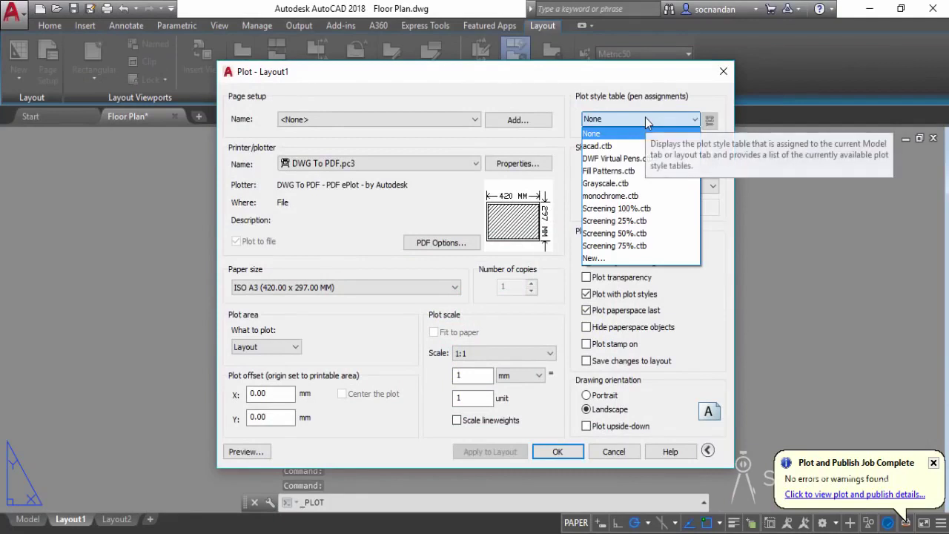
{"action": "left_click", "coordinate": [645, 195]}
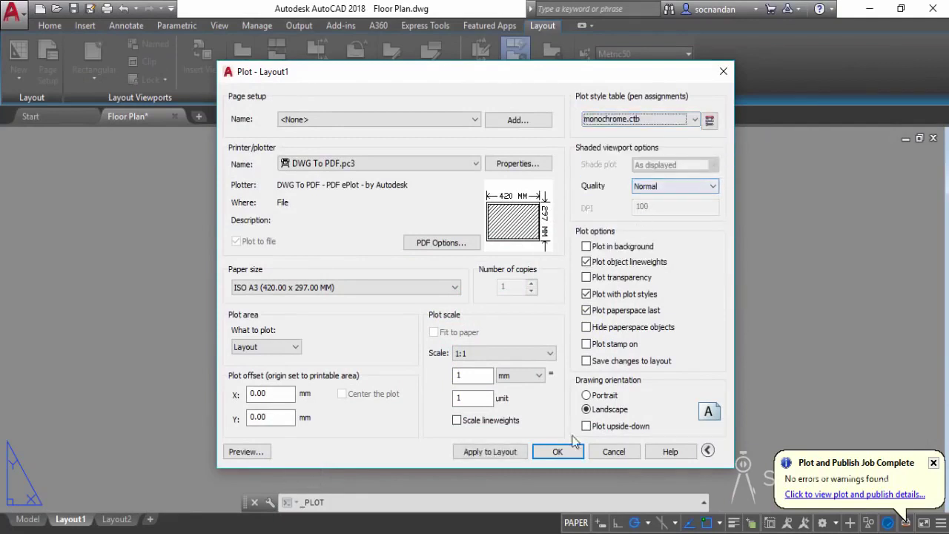
Run the monochrome plot and save the output on the Desktop as Floor Plan-Layout2.pdf.
{"action": "left_click", "coordinate": [558, 453]}
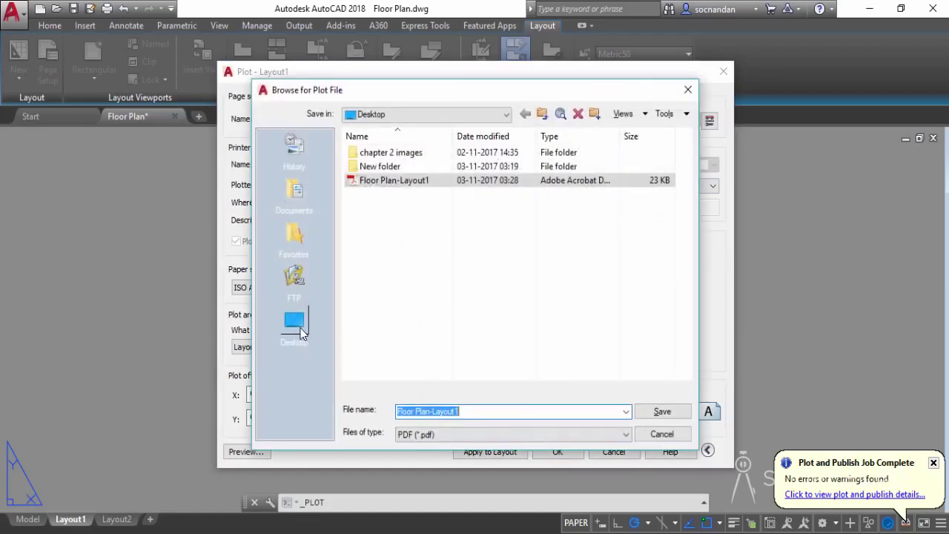
{"action": "left_click", "coordinate": [300, 327]}
{"action": "double_click", "coordinate": [478, 416]}
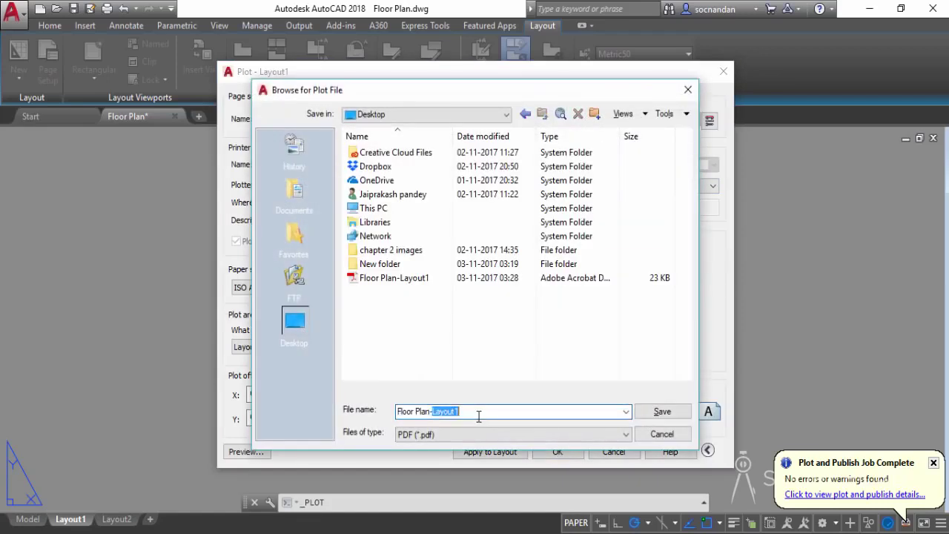
{"action": "left_click", "coordinate": [479, 413]}
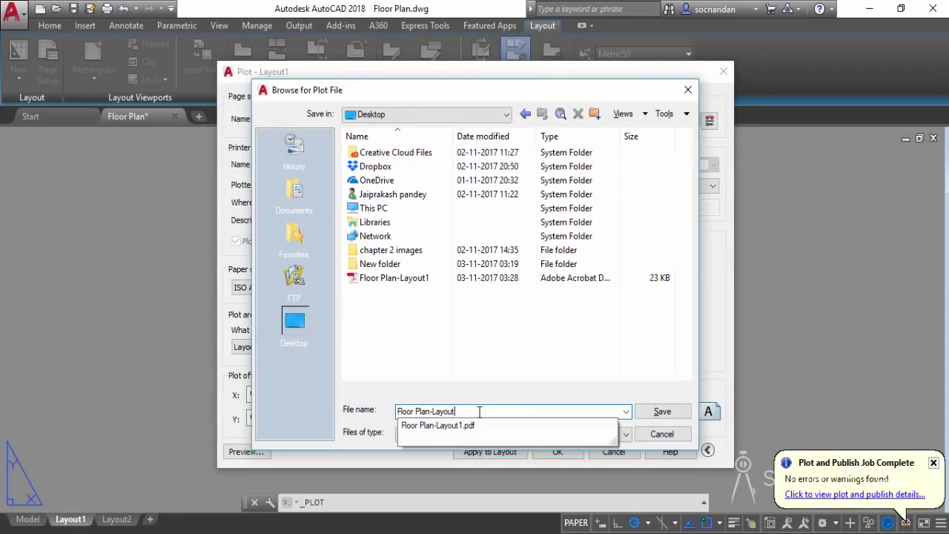
{"action": "left_click", "coordinate": [657, 411]}
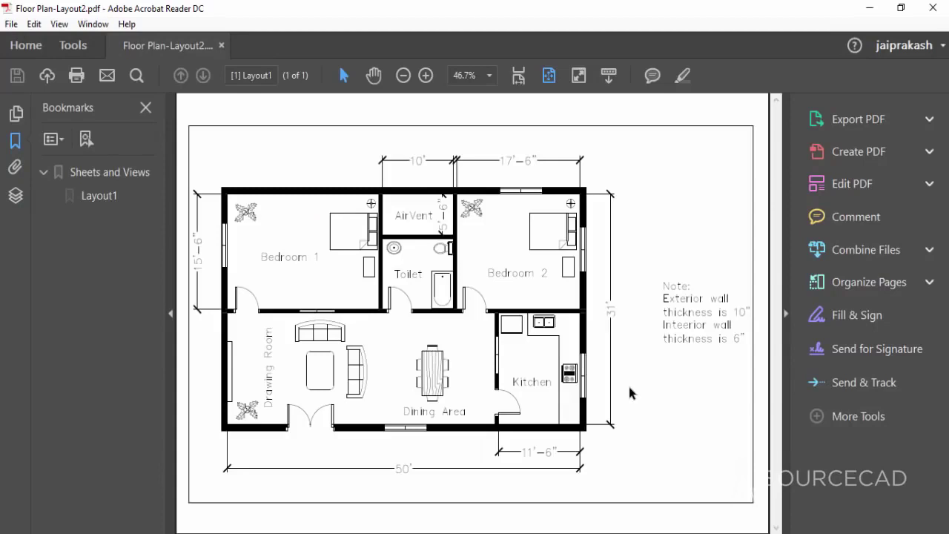
View the monochrome PDF with both side panes collapsed and close it to return to AutoCAD.
{"action": "left_click", "coordinate": [170, 317]}
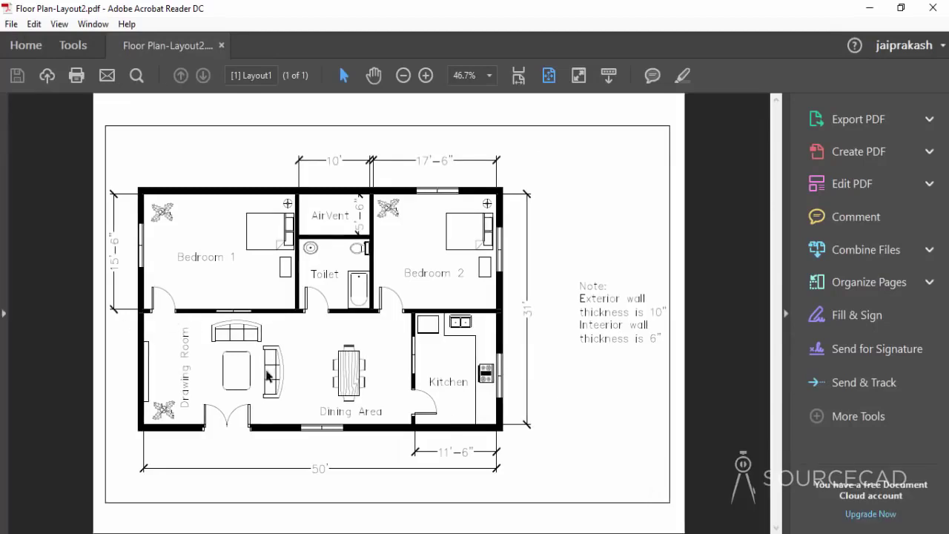
{"action": "left_click", "coordinate": [785, 318]}
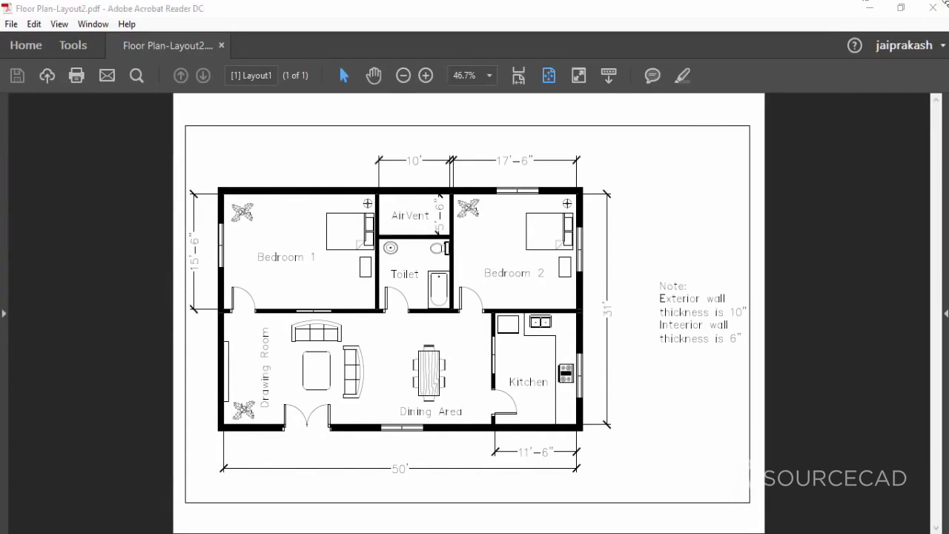
{"action": "left_click", "coordinate": [934, 9]}
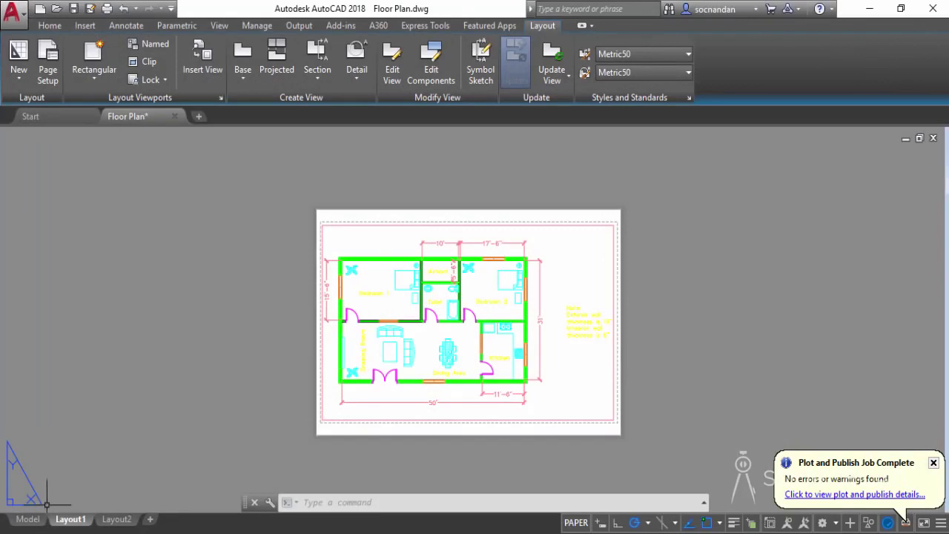
Return to model space and save the Floor Plan drawing.
{"action": "left_click", "coordinate": [27, 520]}
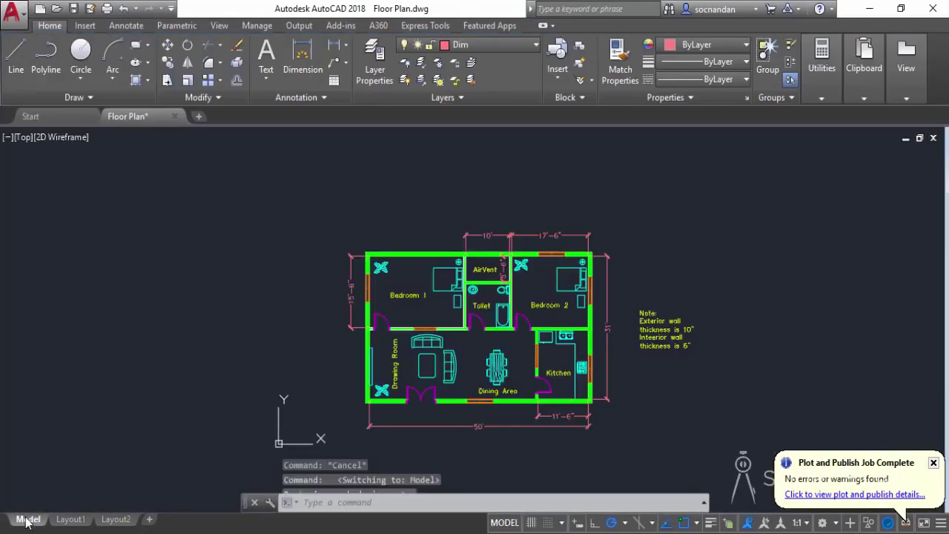
{"action": "left_click", "coordinate": [73, 9]}
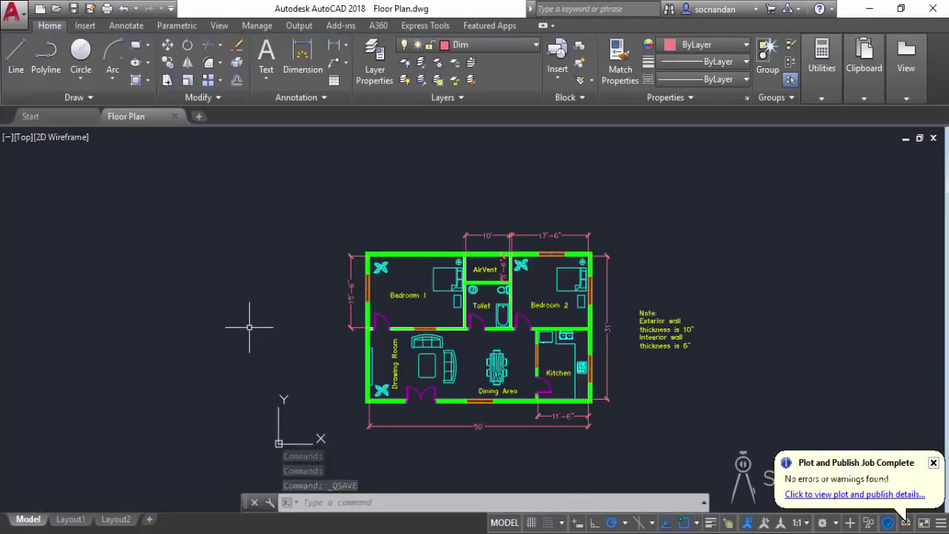